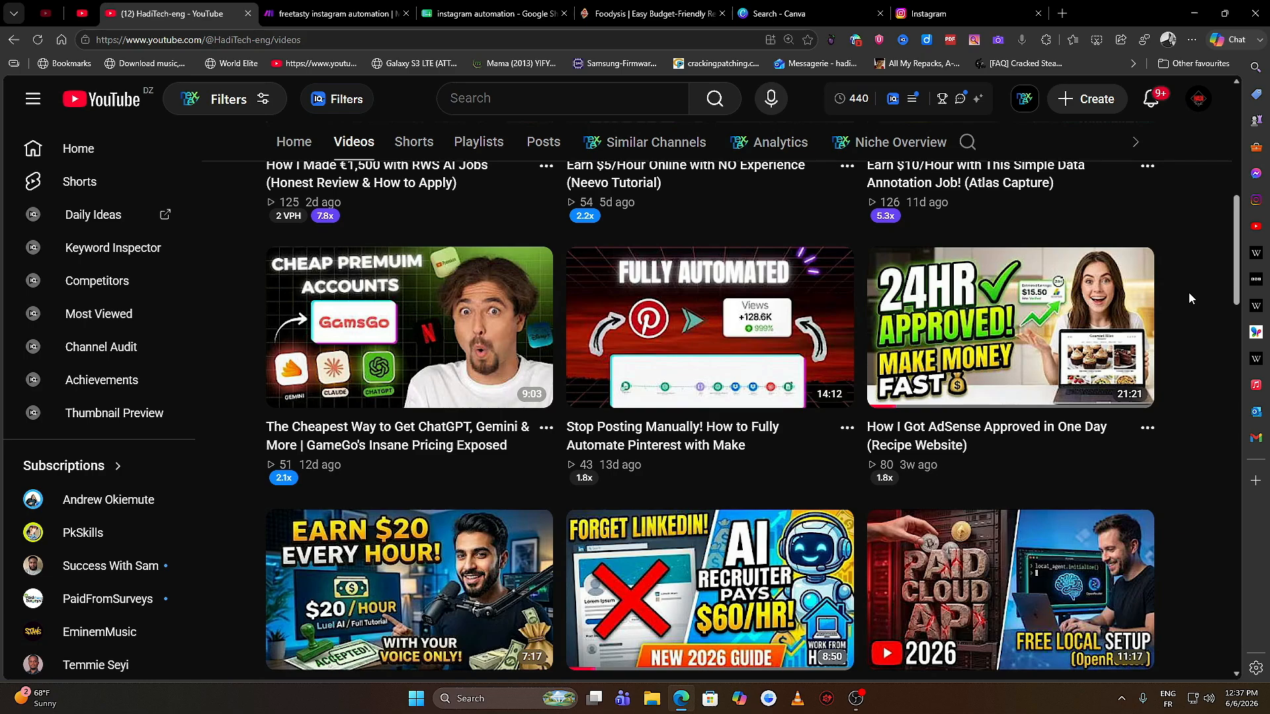
# - Switch to Instagram and view the recipe posts and their captions on the freetastyrecipes profile
pyautogui.moveTo(668, 445)
pyautogui.click(969, 13)
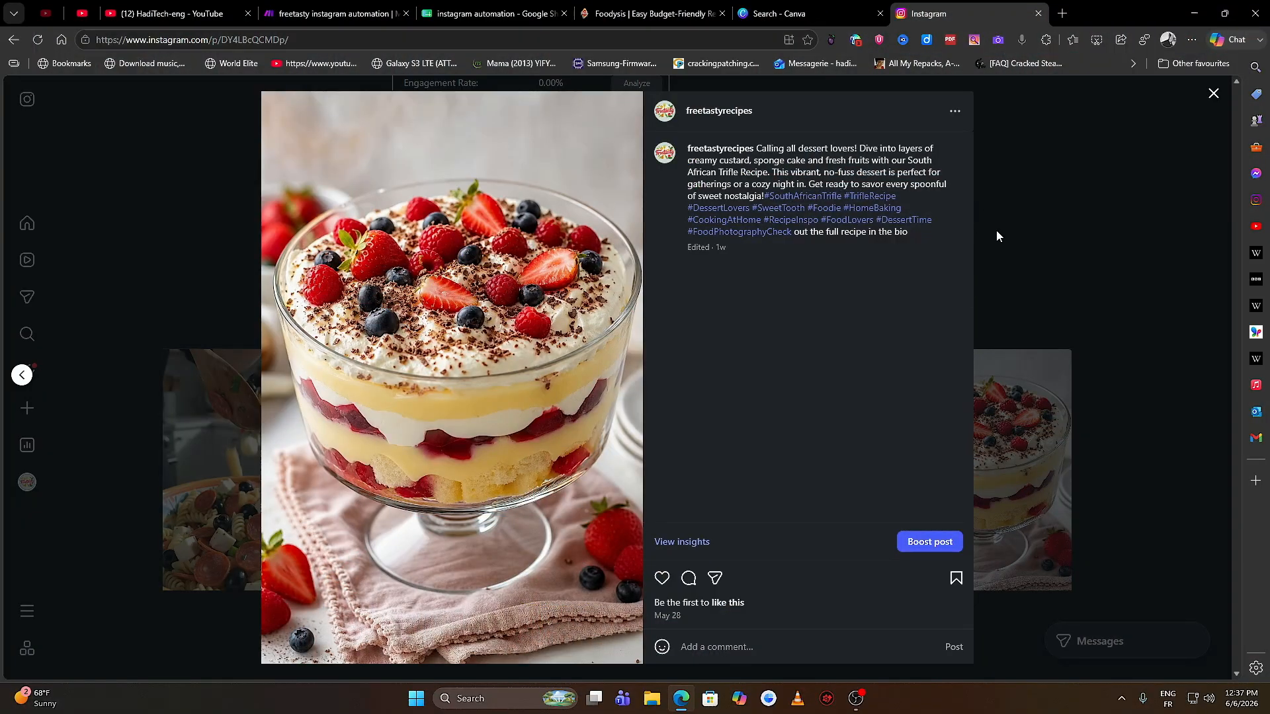
pyautogui.click(996, 232)
pyautogui.click(816, 452)
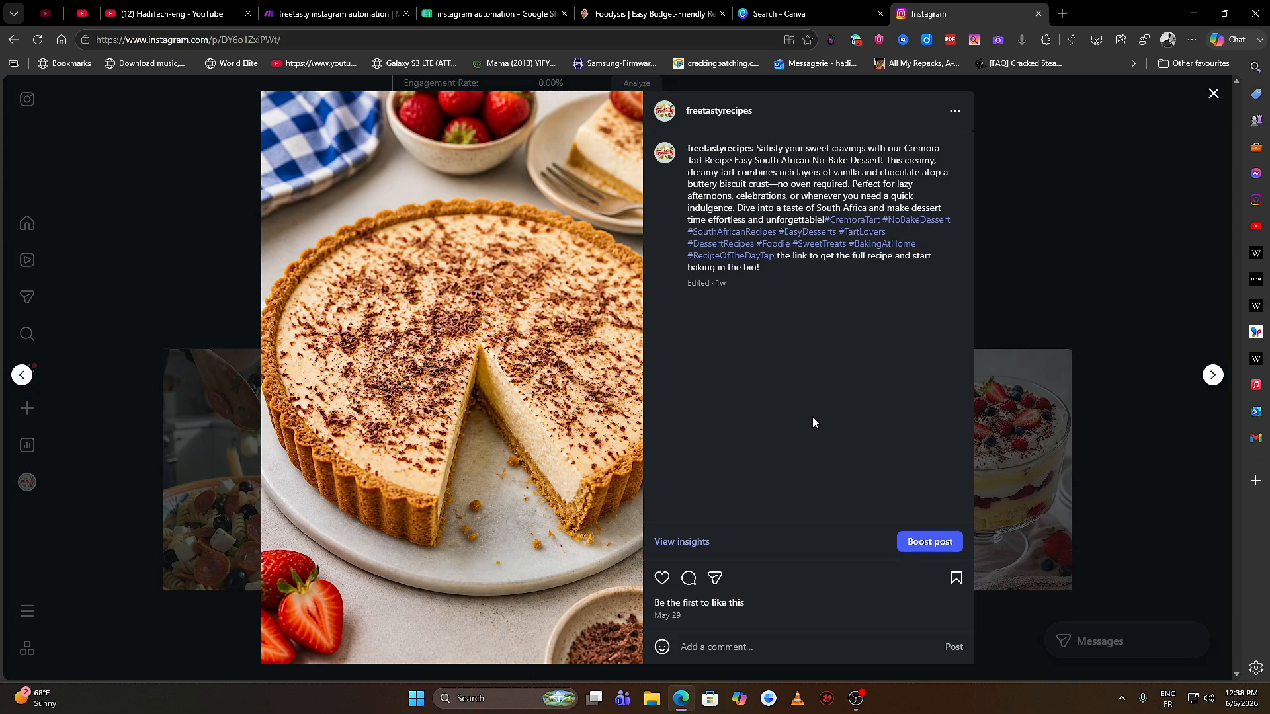
pyautogui.click(224, 227)
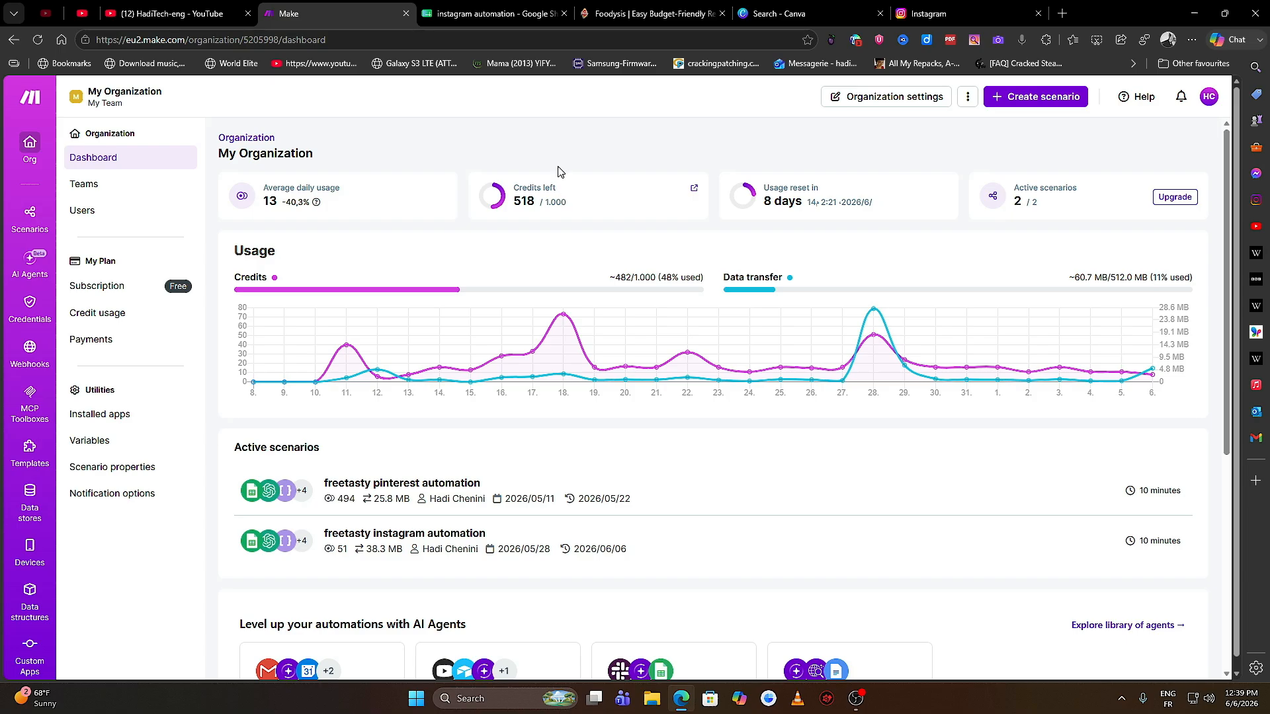
# - Check the instagram automation spreadsheet and open the freetasty instagram automation scenario in Make
pyautogui.click(506, 8)
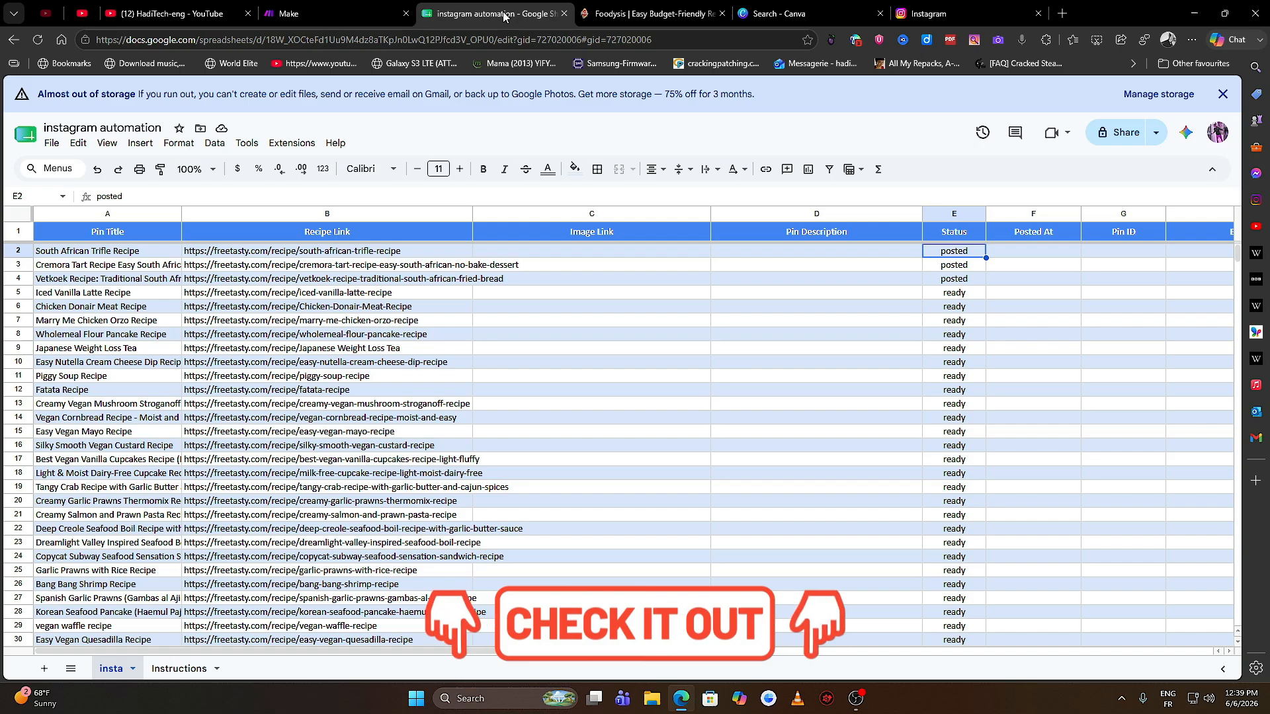
pyautogui.click(331, 14)
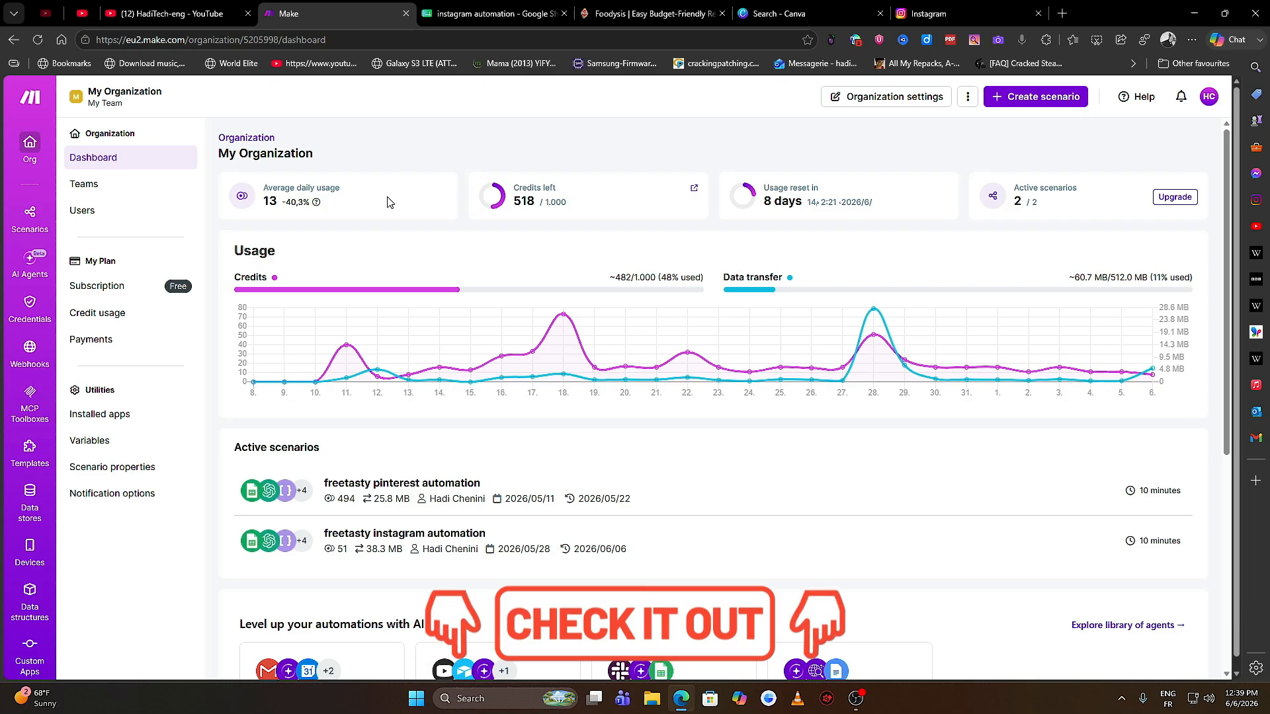
pyautogui.click(405, 548)
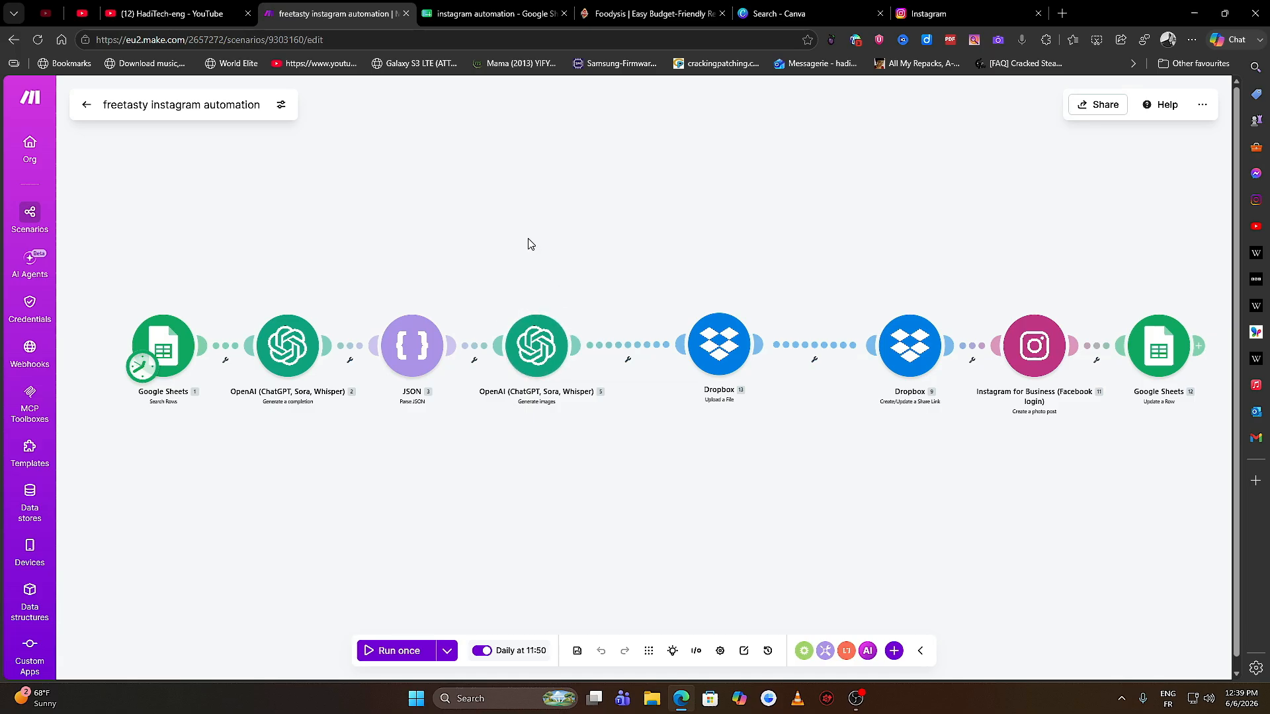
pyautogui.click(1200, 109)
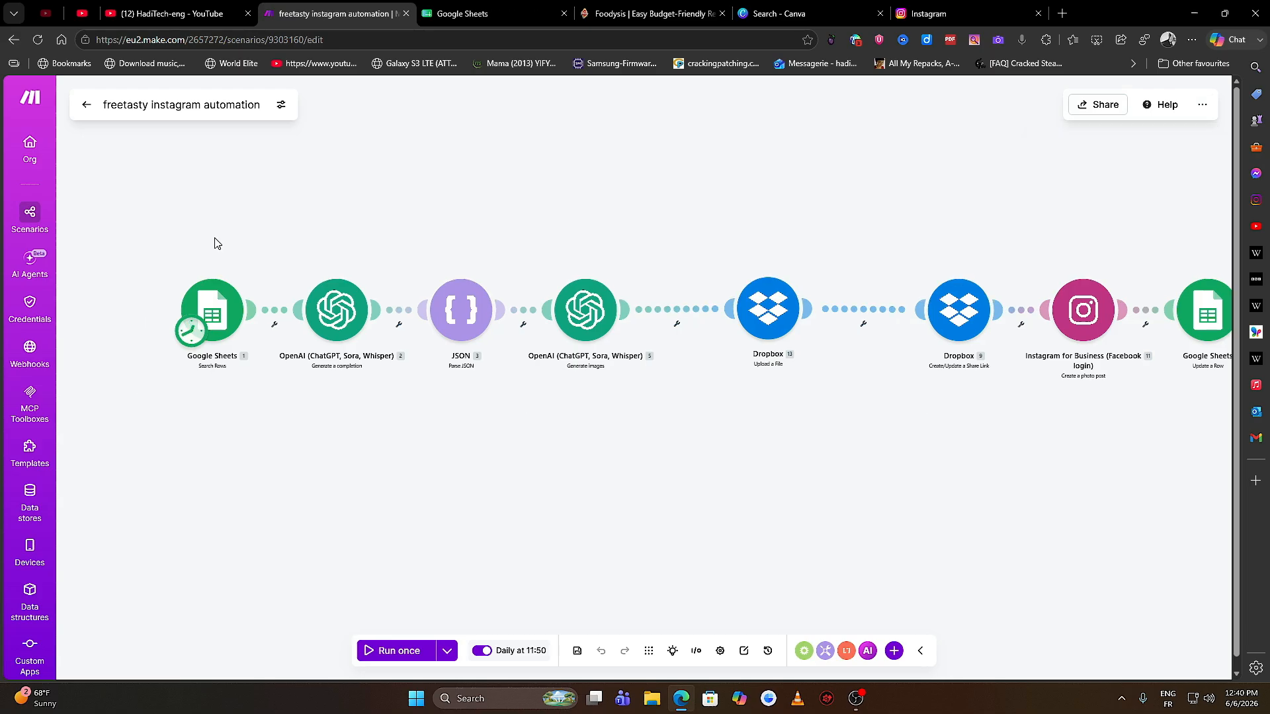
# - Switch to Google Sheets and open the instagram automation spreadsheet
pyautogui.click(471, 14)
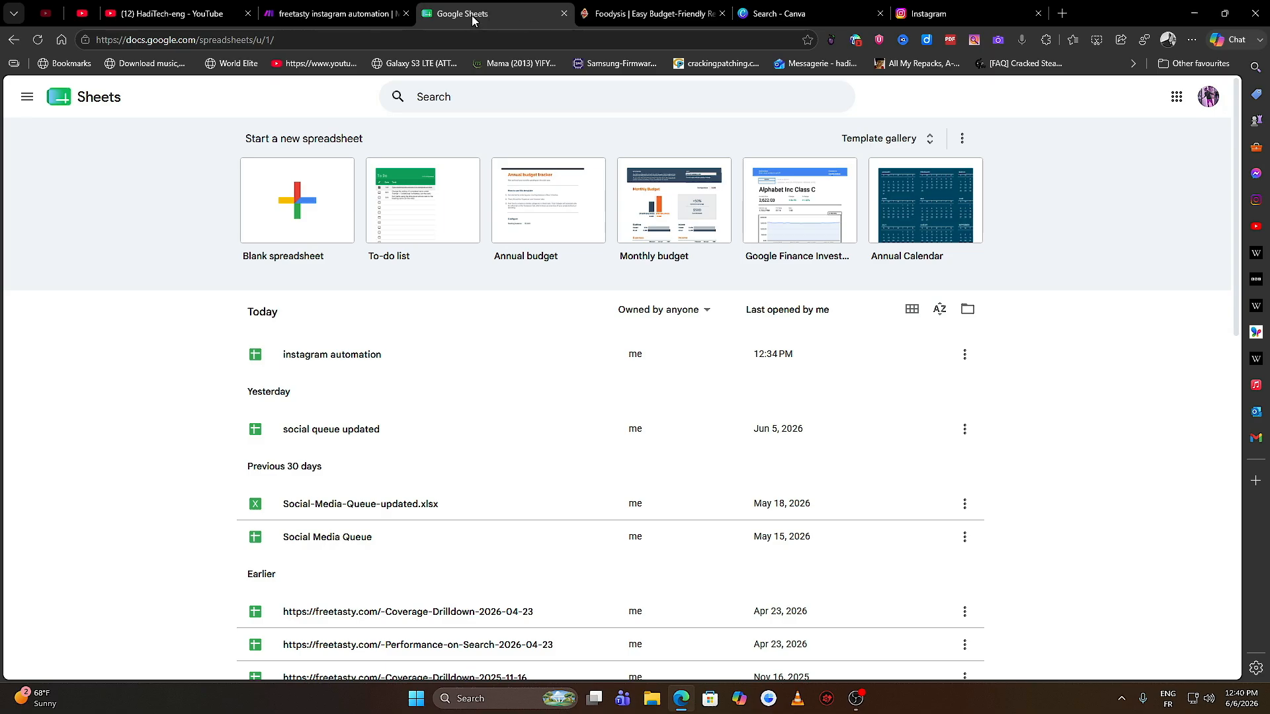
pyautogui.click(967, 310)
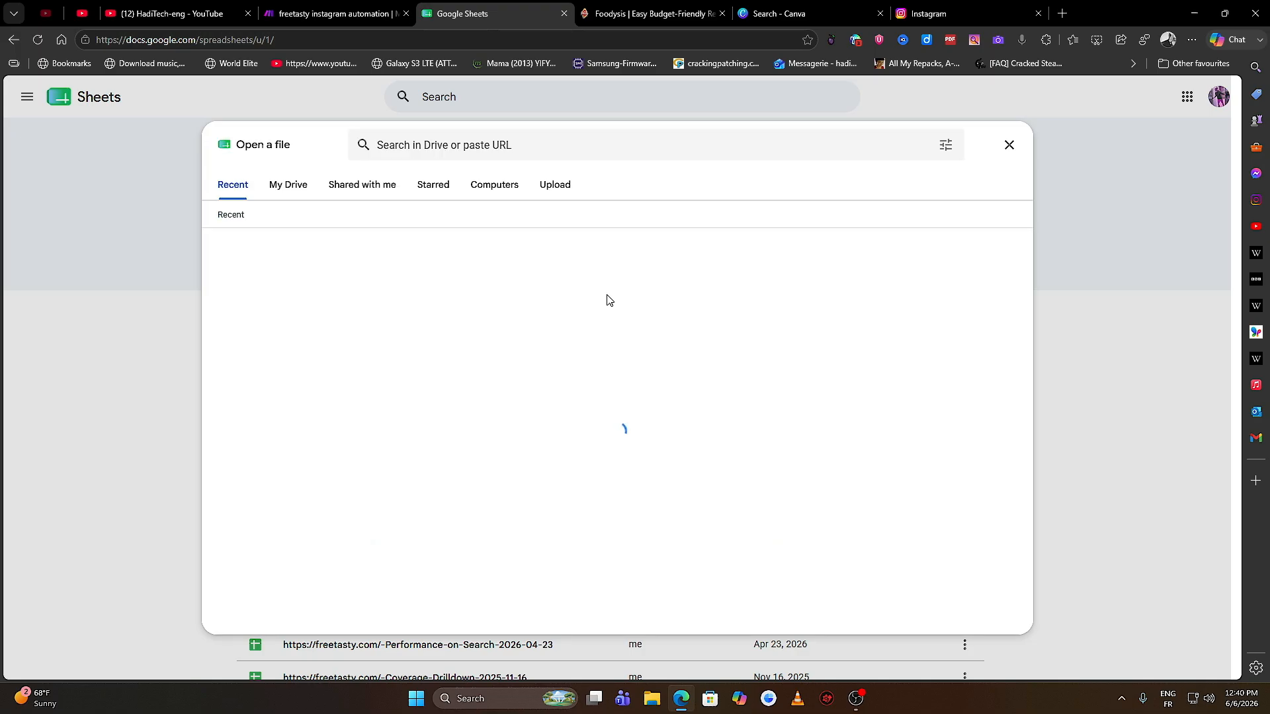
pyautogui.click(1009, 145)
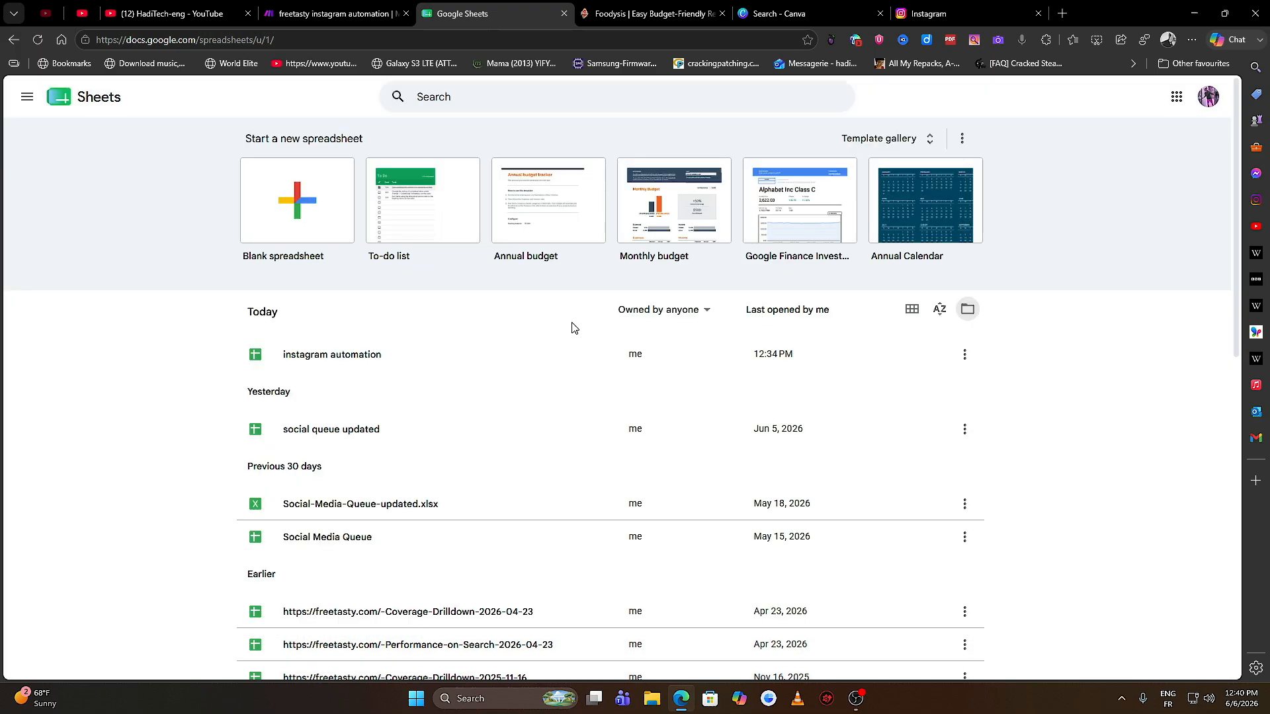
pyautogui.click(307, 363)
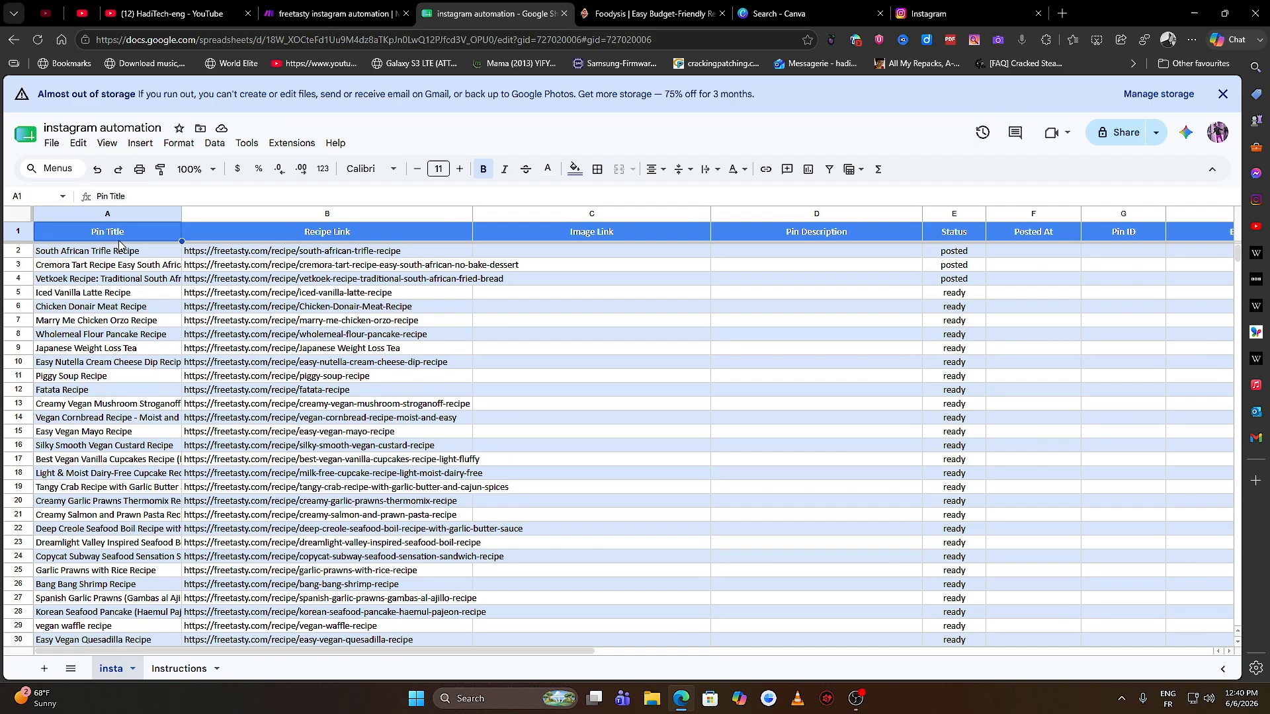
# - Examine the Pin Title and Recipe Link columns of the insta sheet
pyautogui.doubleClick(358, 236)
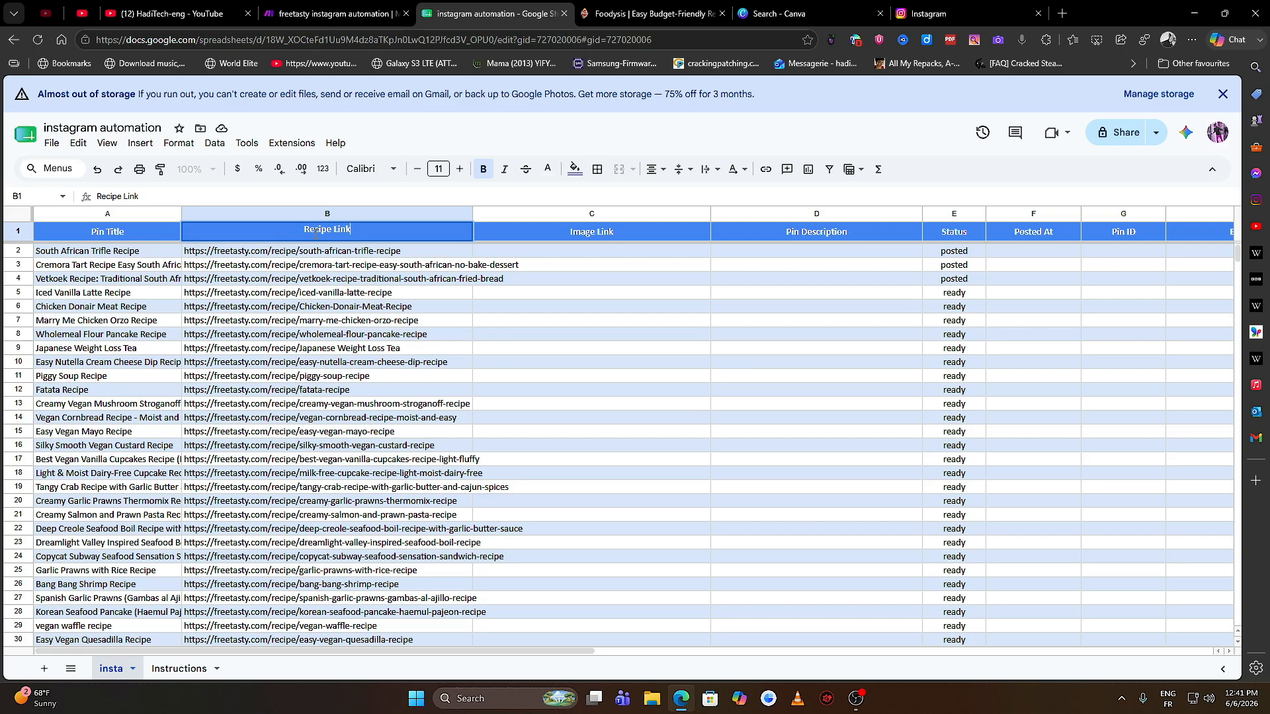
pyautogui.click(105, 235)
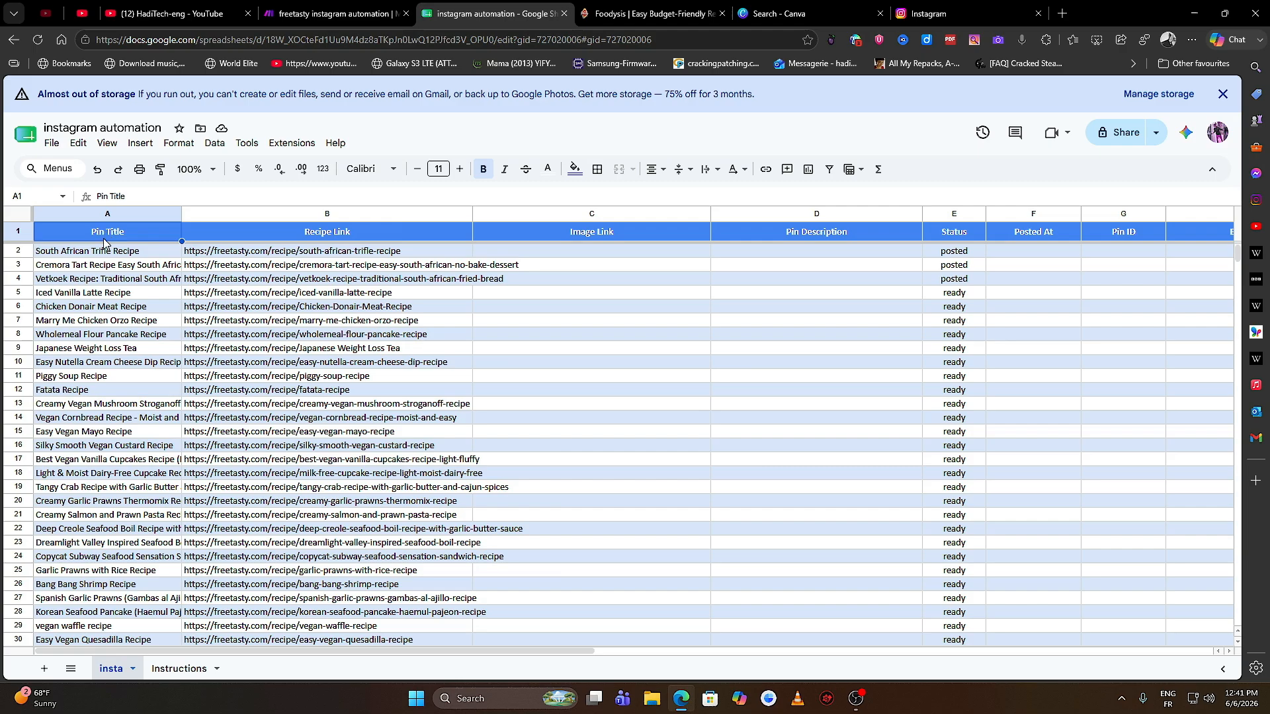
pyautogui.click(107, 252)
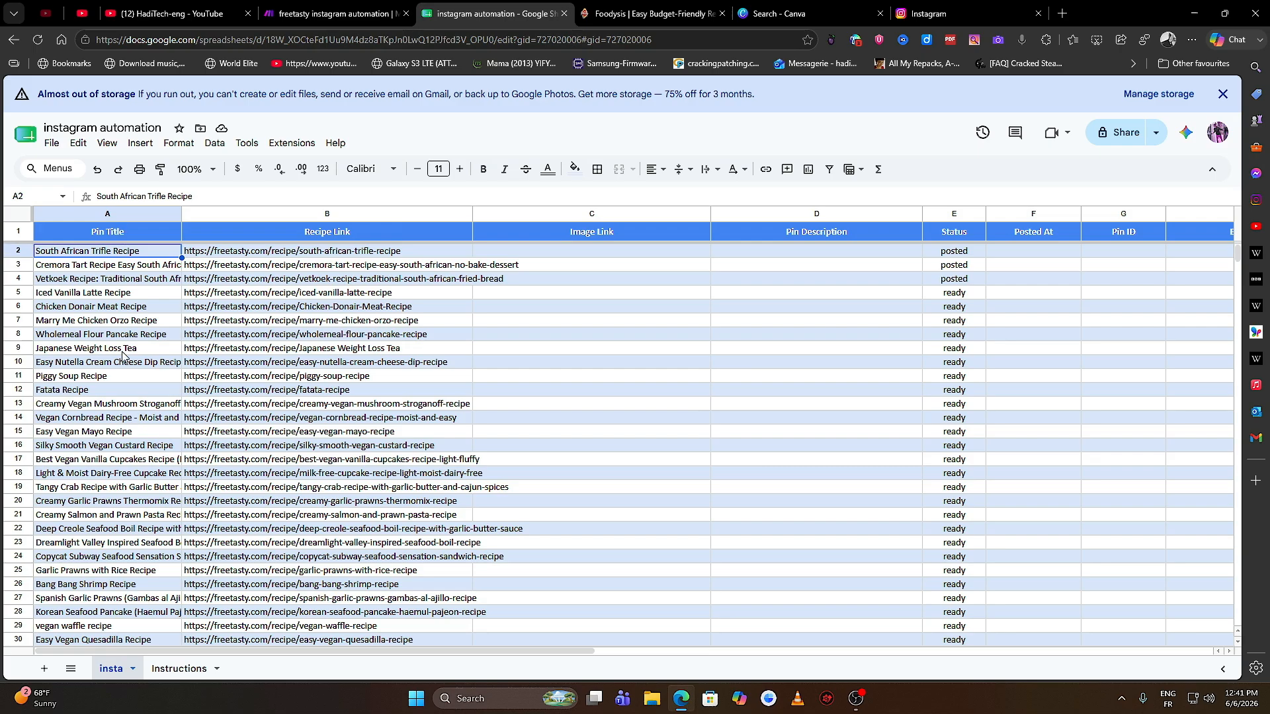
# - Try to set the status of the South African Trifle Recipe row to ready
pyautogui.click(963, 252)
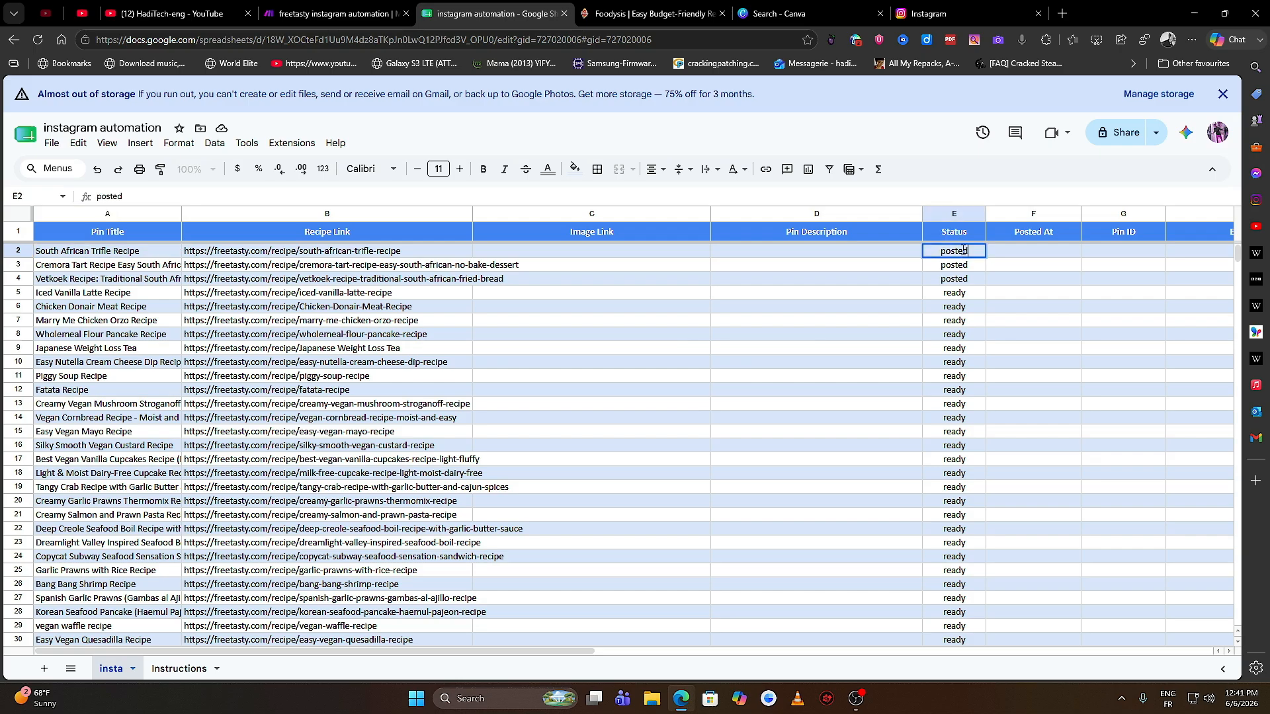
pyautogui.doubleClick(963, 253)
pyautogui.write('ready')
pyautogui.click(147, 267)
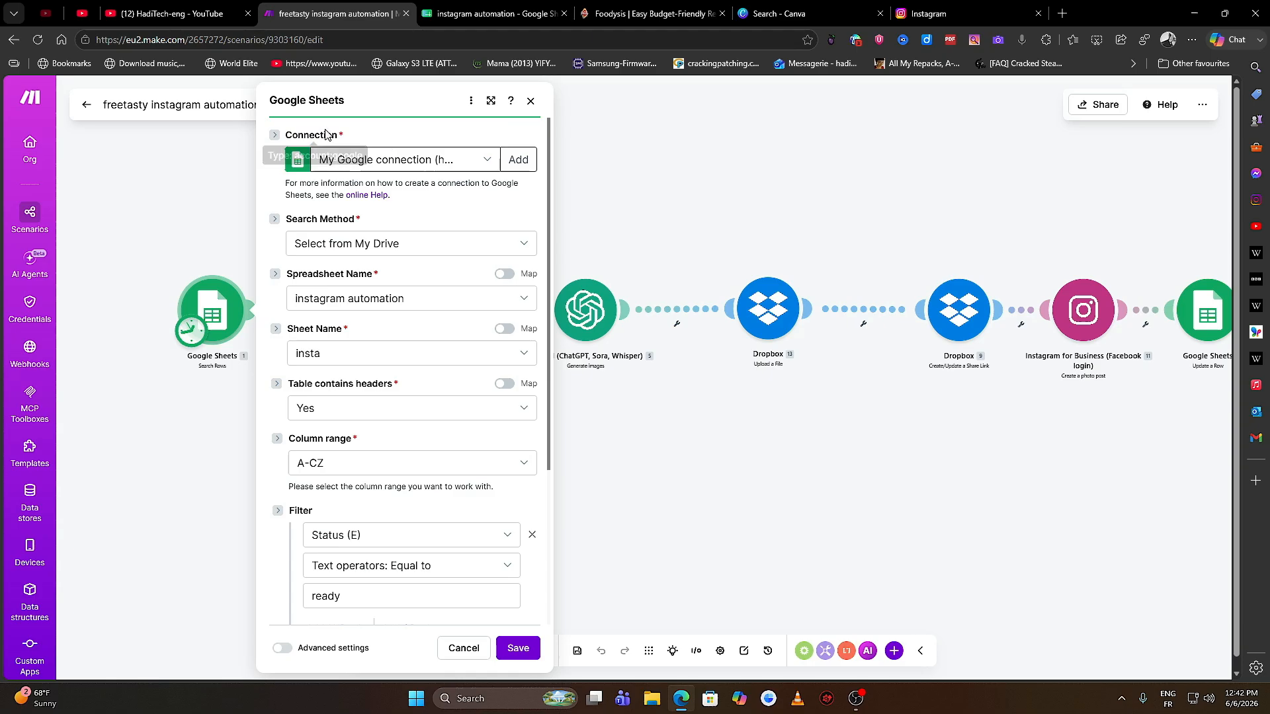
# - Review the available connections and the spreadsheet choice in the Google Sheets Search Rows module
pyautogui.click(367, 160)
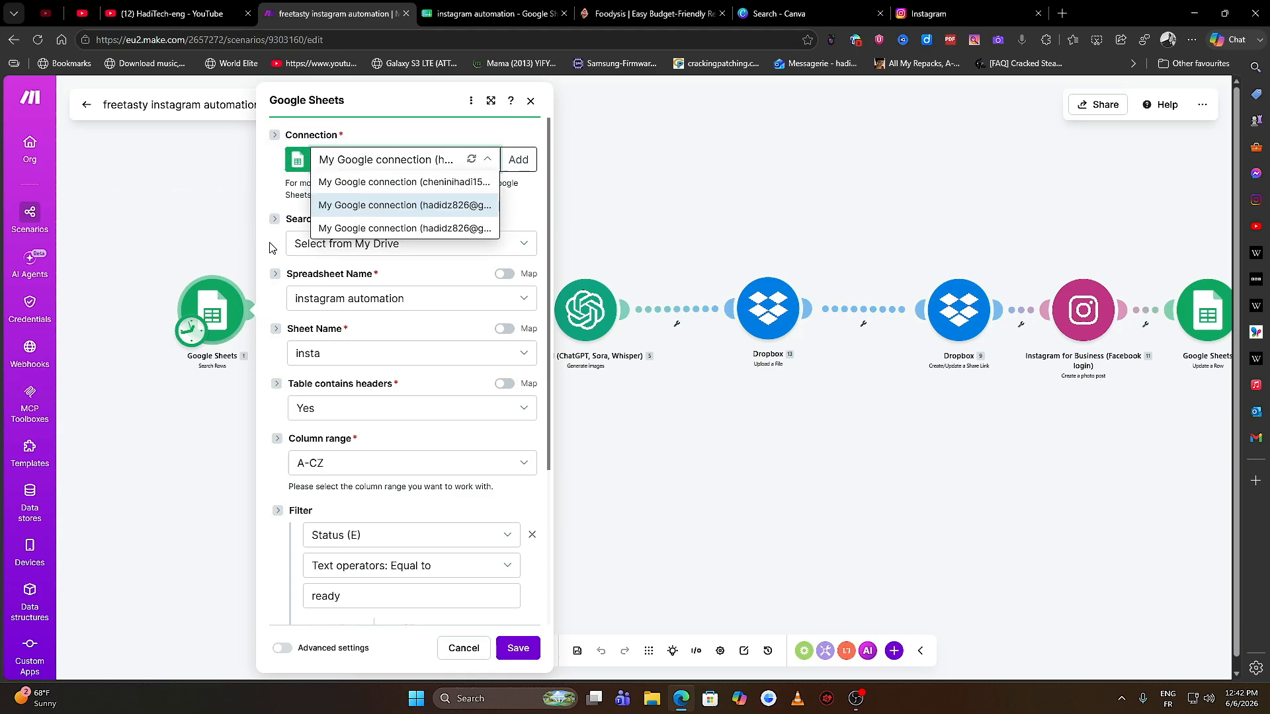
pyautogui.click(346, 229)
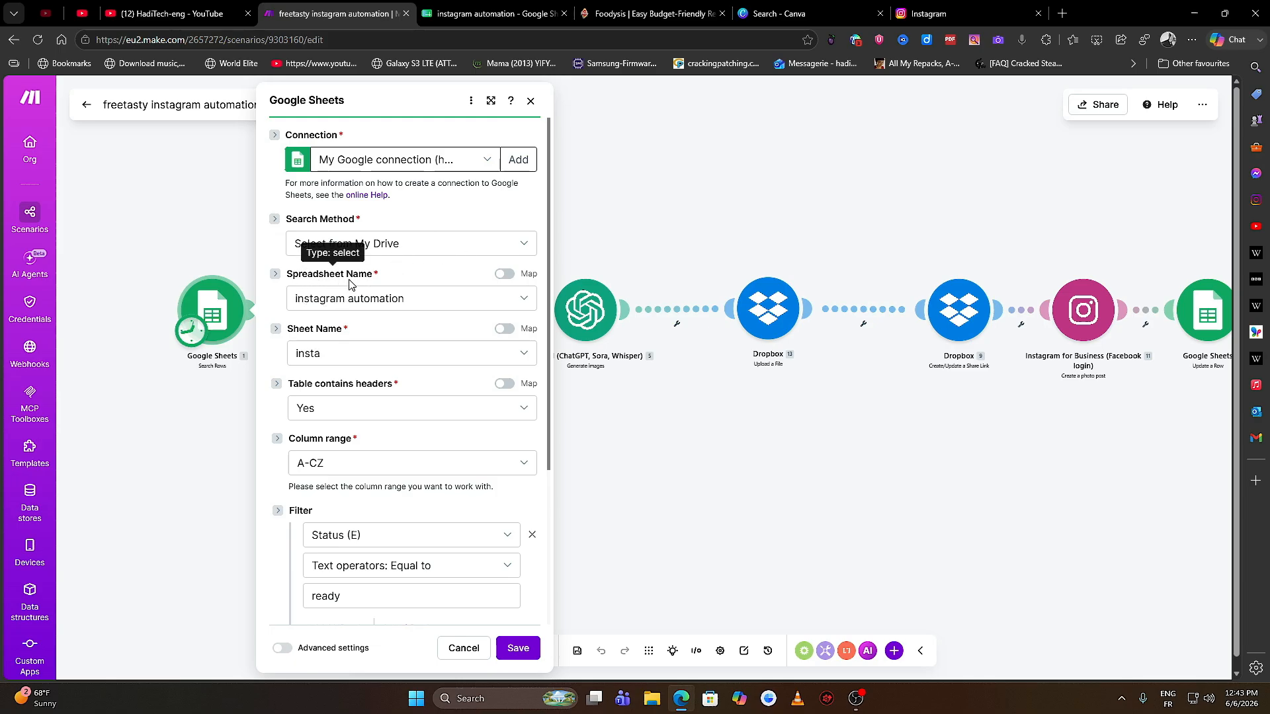
pyautogui.click(382, 301)
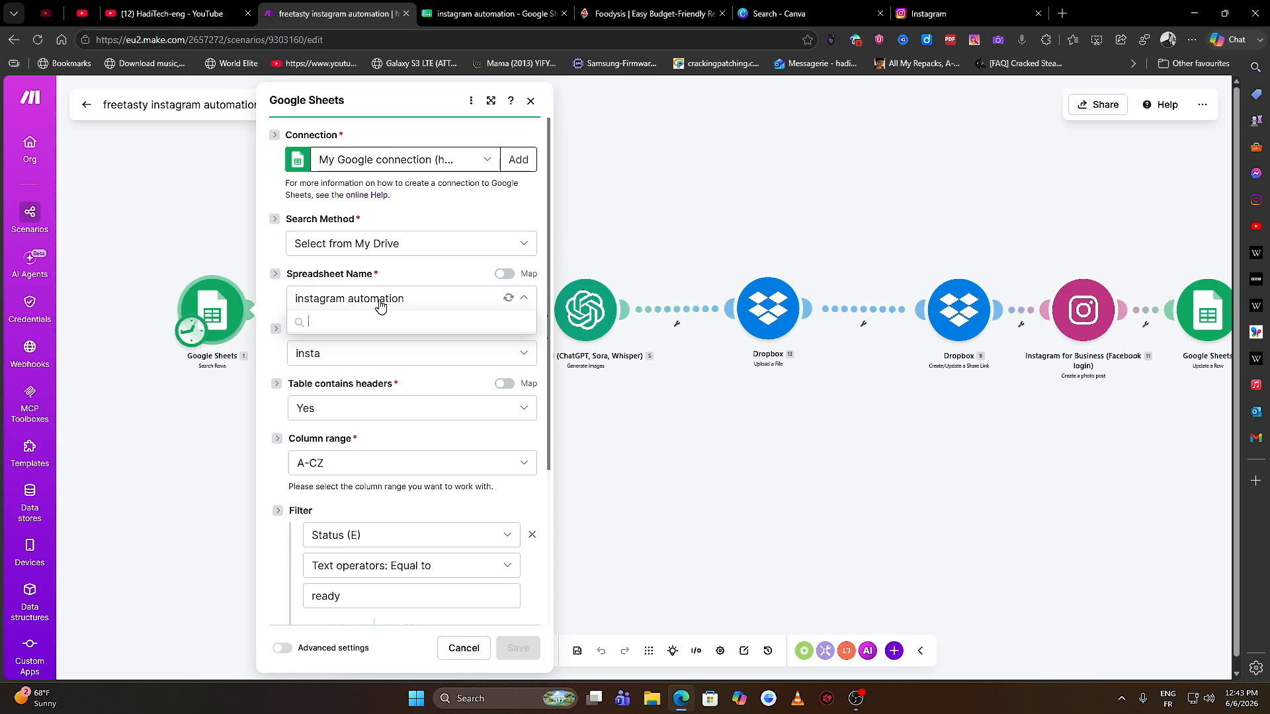
pyautogui.click(278, 304)
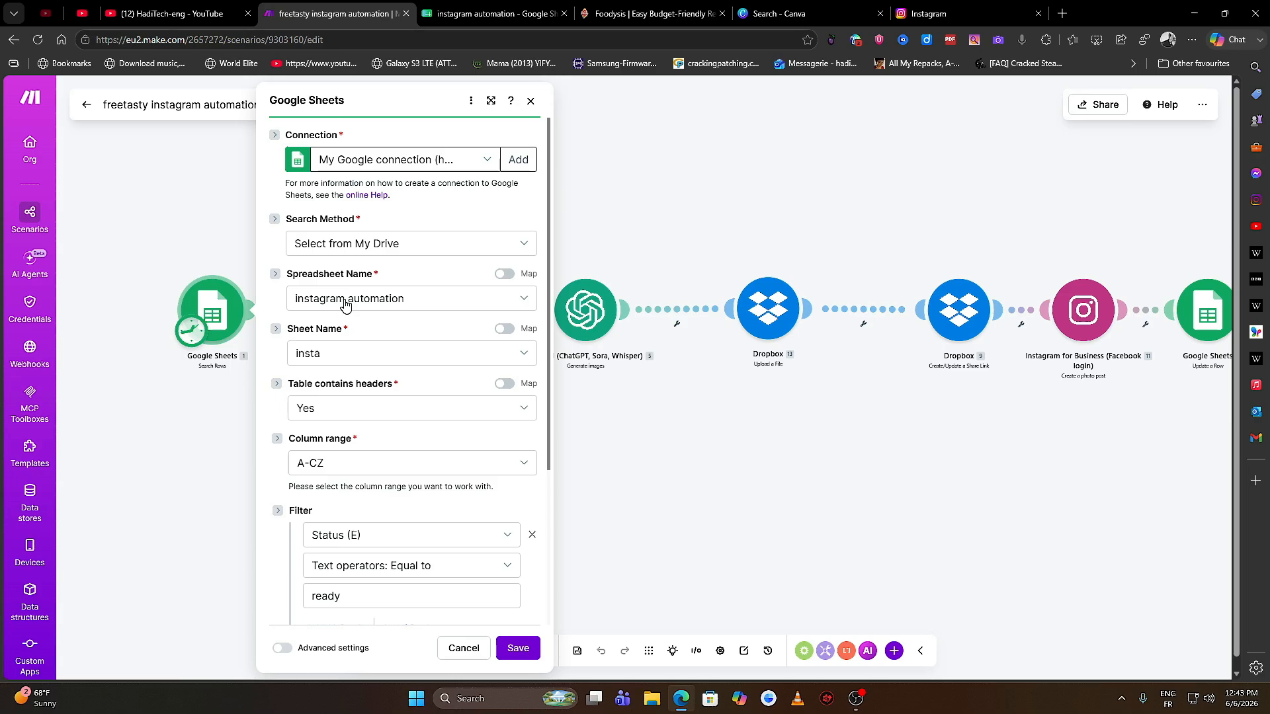
# - Compare the spreadsheet's file name and sheet name in Google Sheets with those in the Search Rows module
pyautogui.click(477, 14)
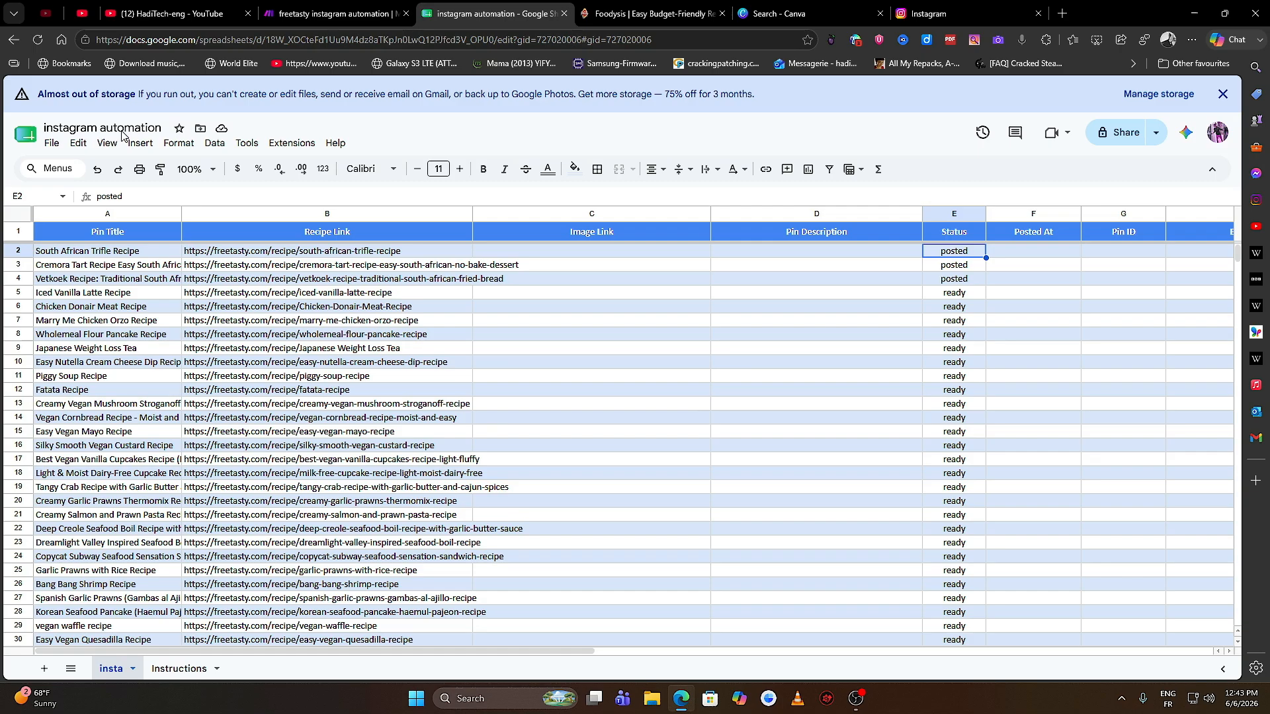
pyautogui.click(338, 14)
pyautogui.hotkey('ctrl', 'Tab')
pyautogui.click(327, 13)
# - Review the column range, filter, sort order and limit of the Search Rows module and save it
pyautogui.scroll(-1, 390, 383)
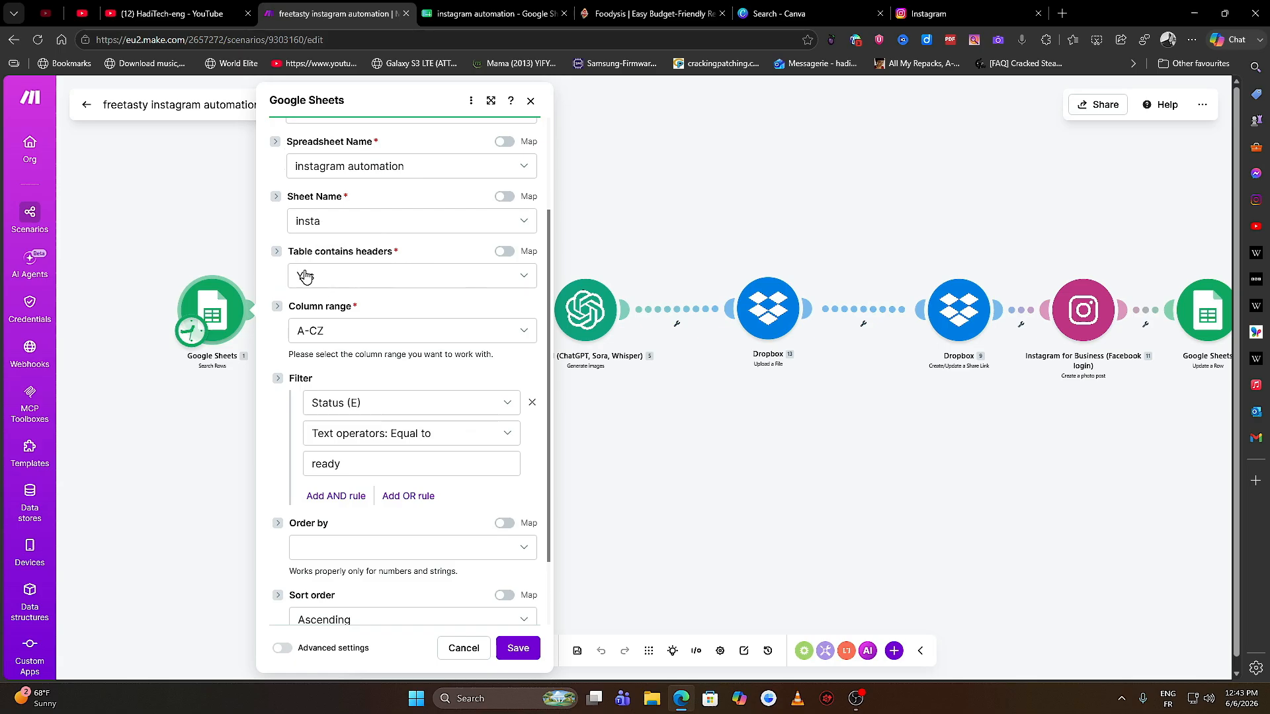
pyautogui.scroll(-3, 406, 319)
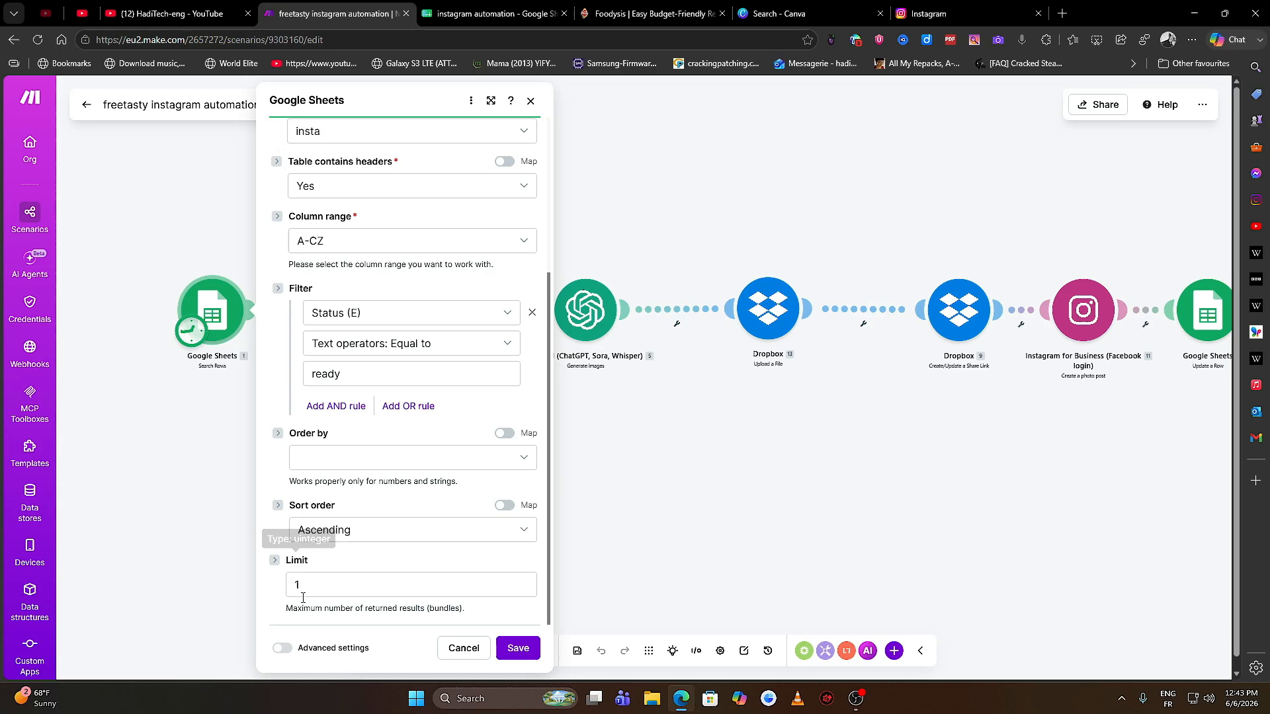
pyautogui.click(518, 648)
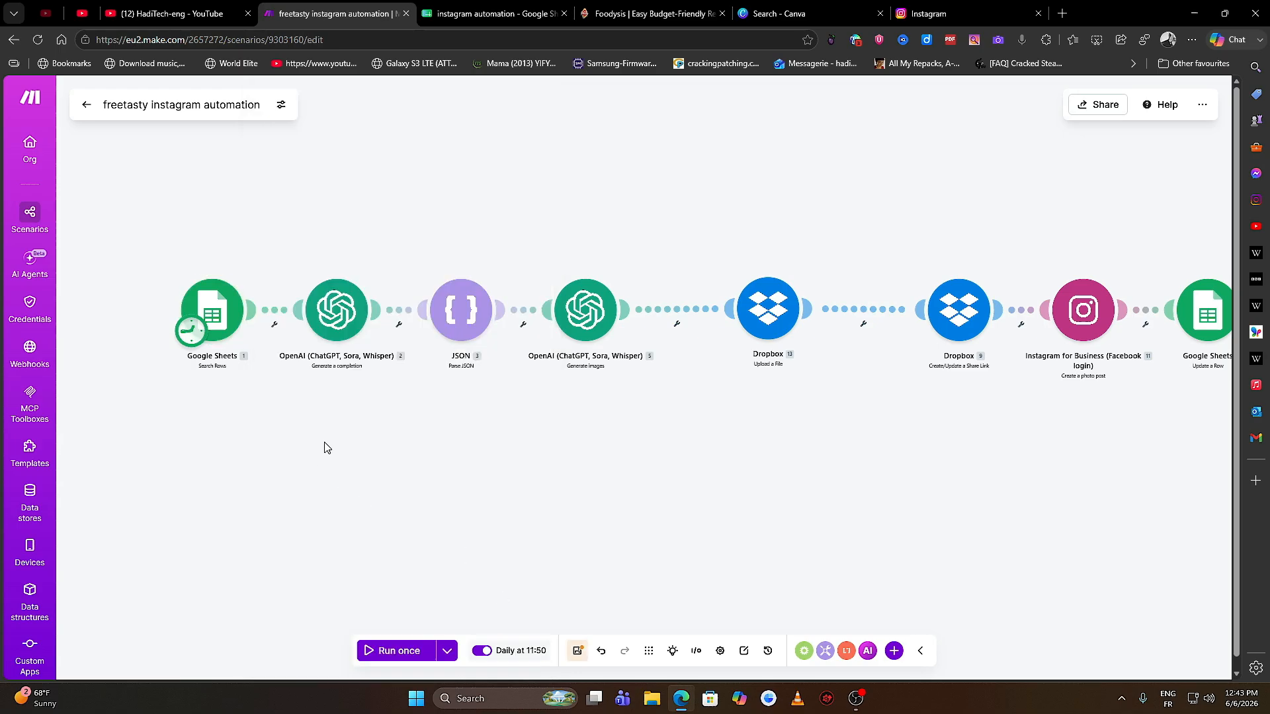
# - Open the OpenAI Generate a completion module and review its connection and method options
pyautogui.moveTo(257, 414); pyautogui.dragTo(357, 405)
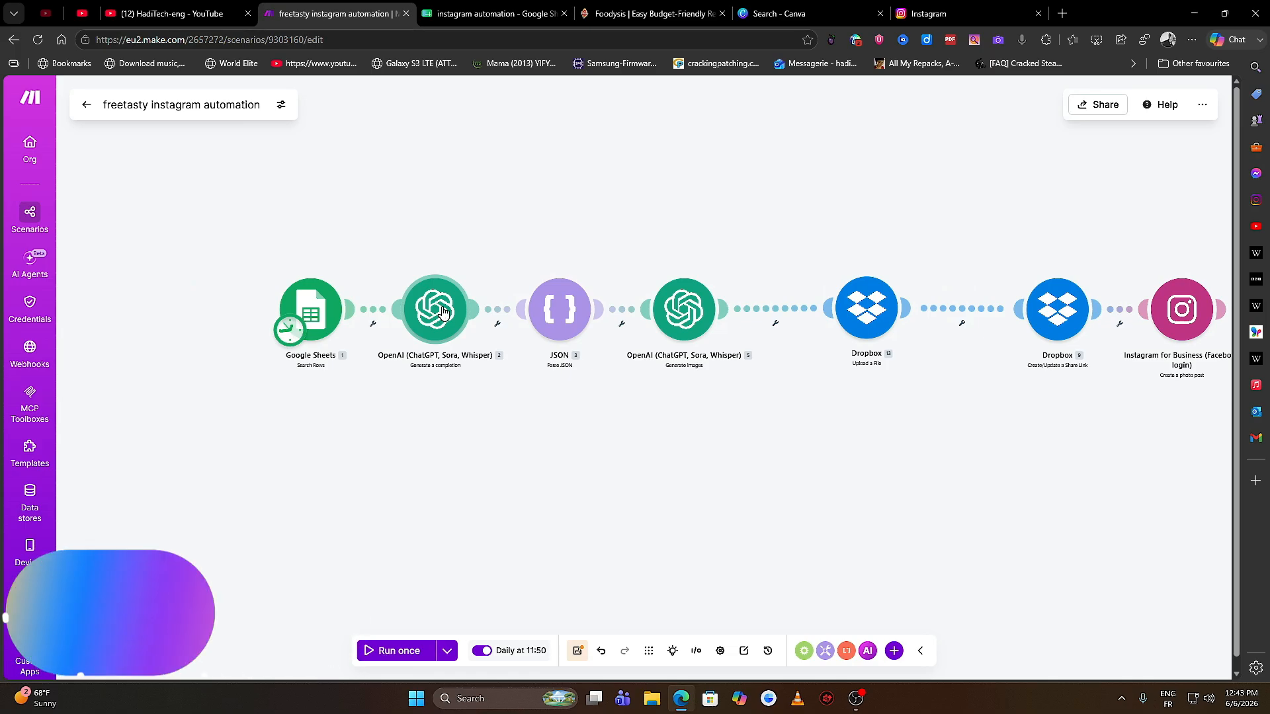
pyautogui.click(443, 310)
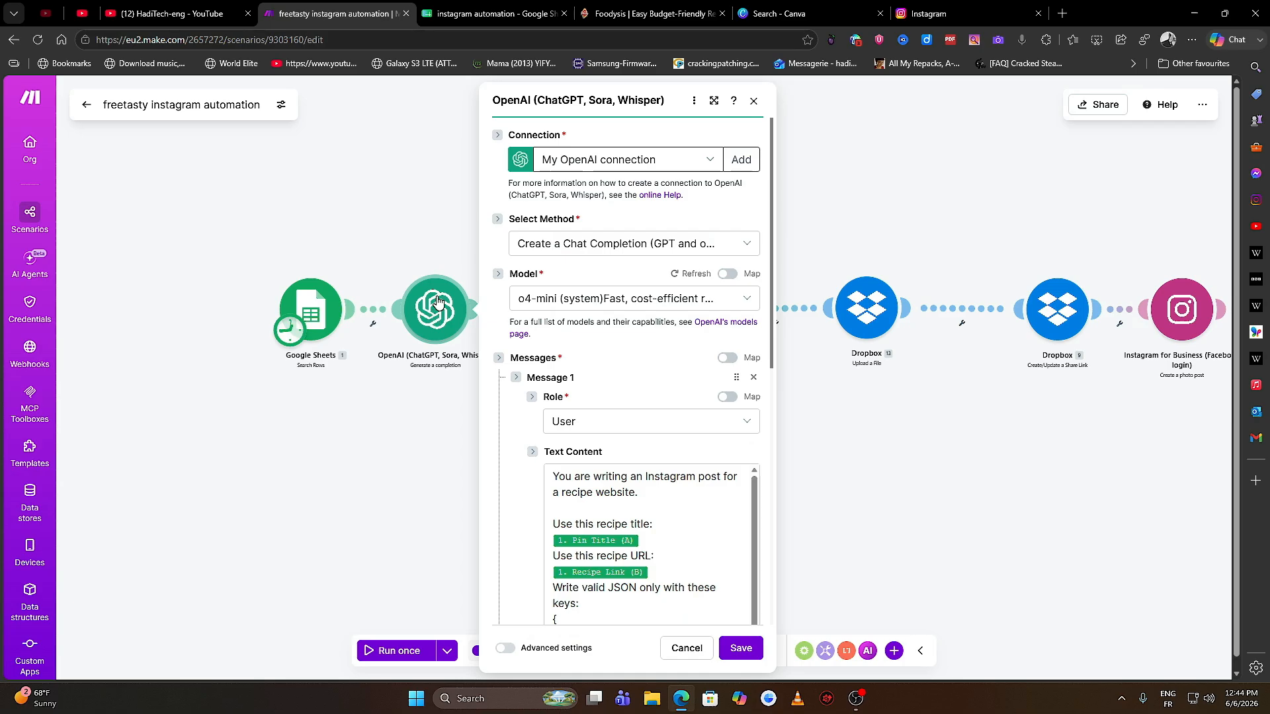
pyautogui.click(606, 166)
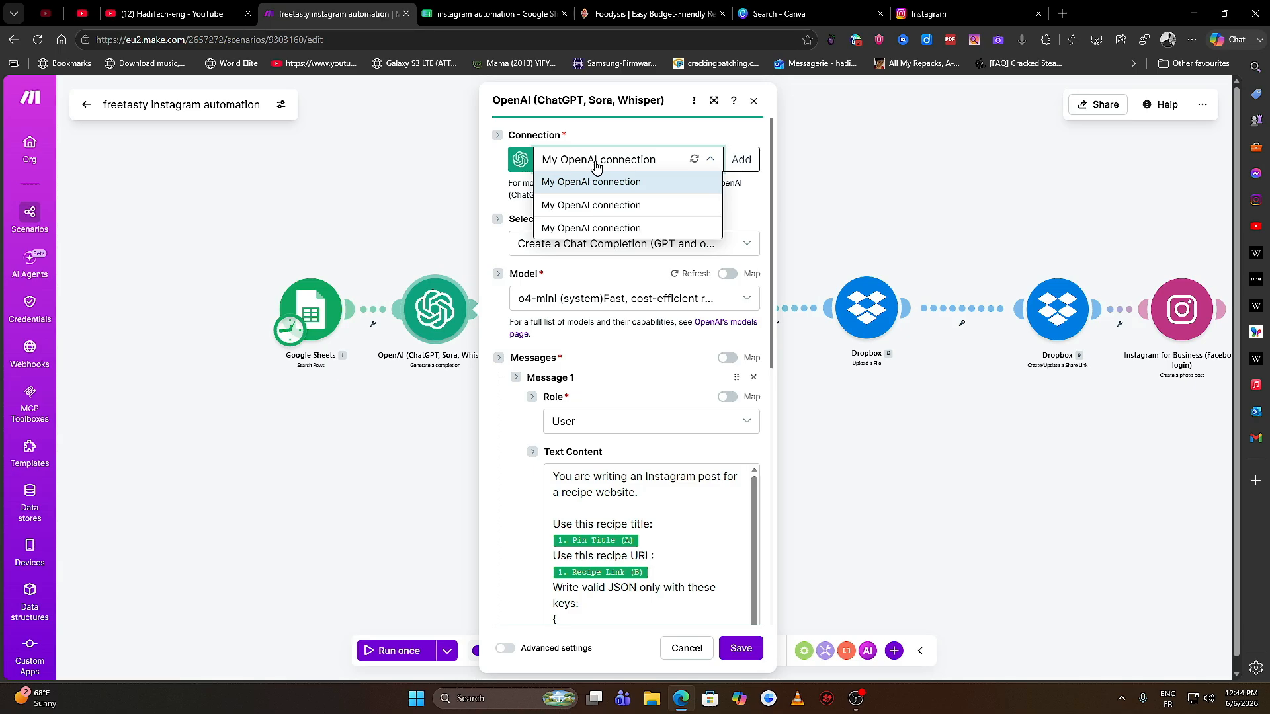
pyautogui.click(754, 204)
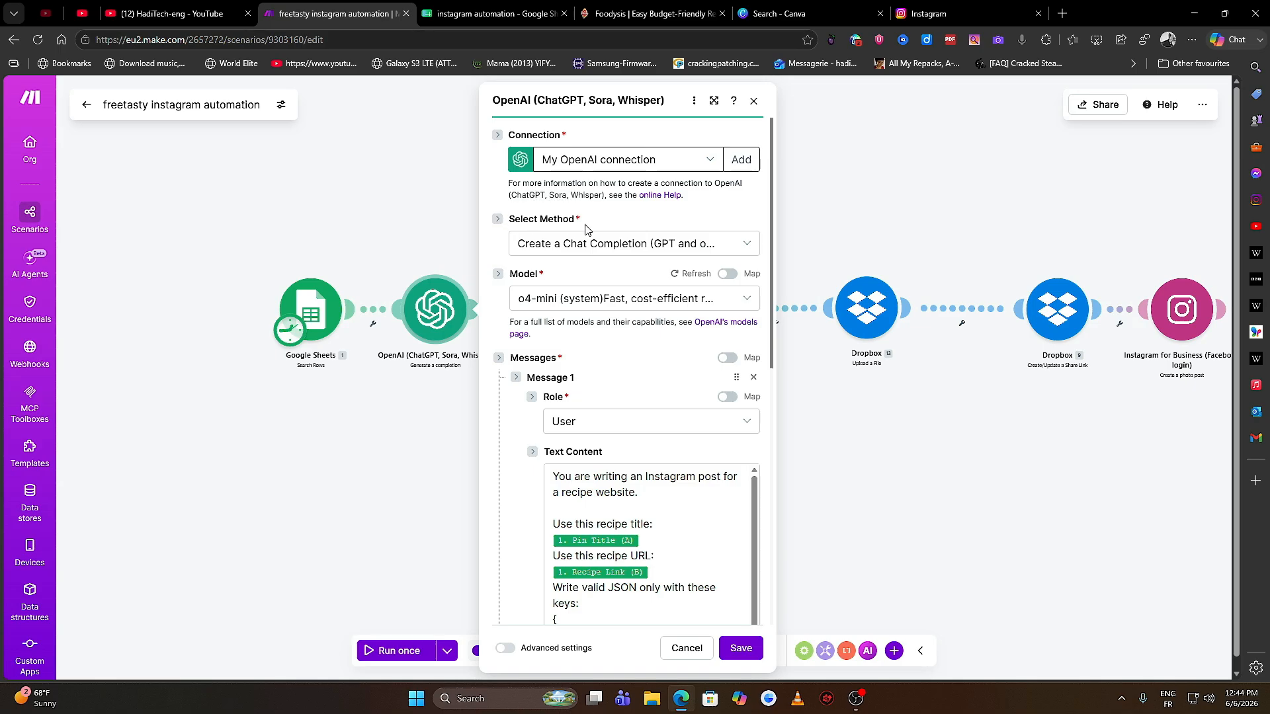
pyautogui.click(572, 248)
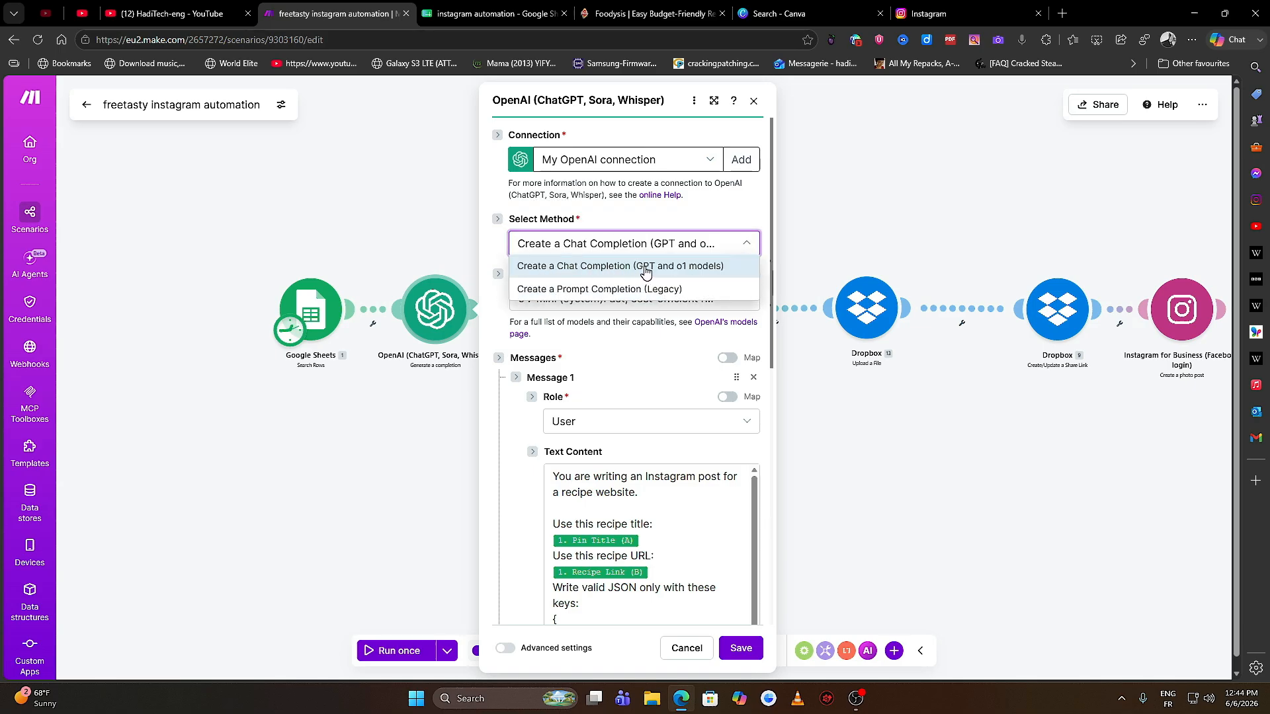
pyautogui.click(709, 205)
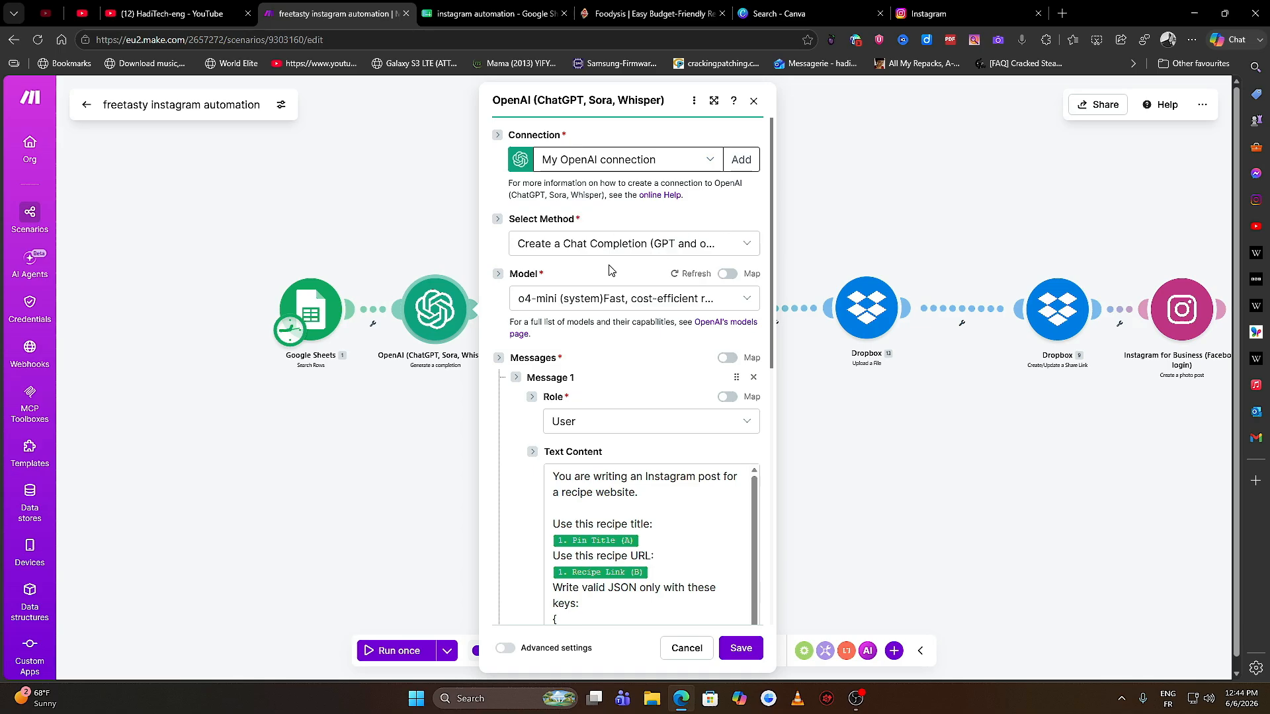
# - Browse the list of available models for the completion module without changing the selection
pyautogui.scroll(-1, 609, 269)
pyautogui.click(586, 242)
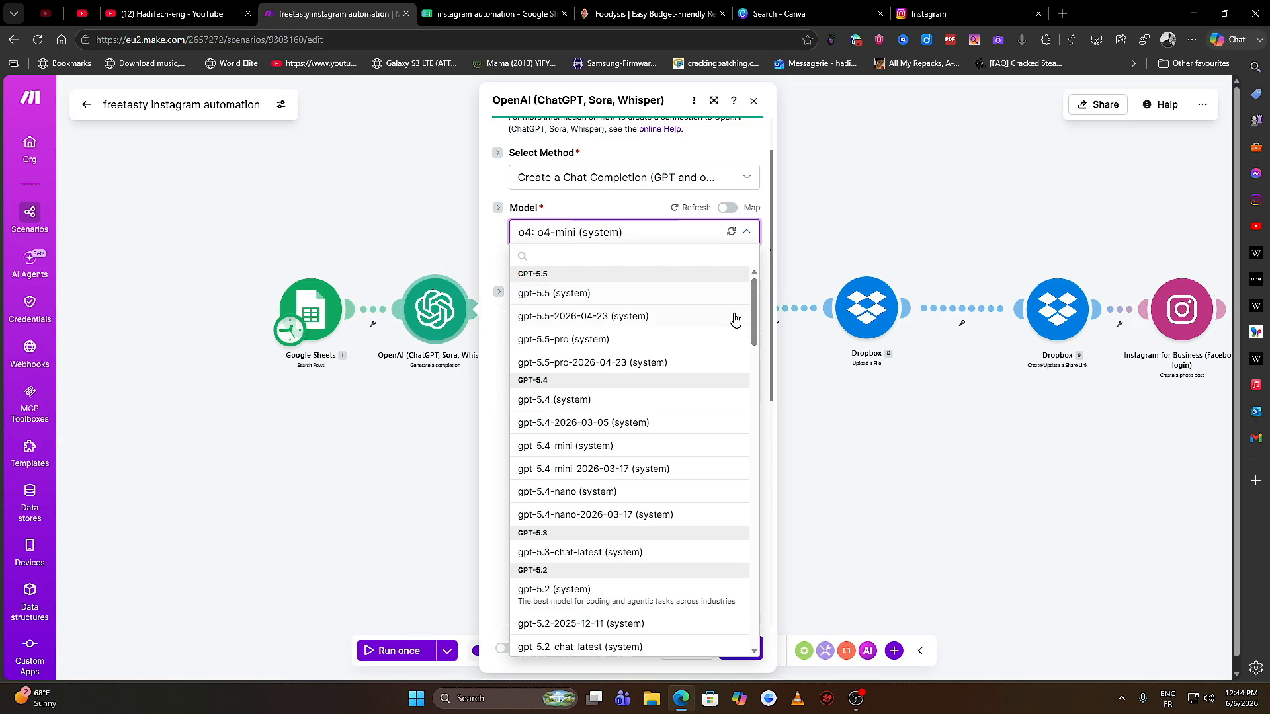
pyautogui.moveTo(752, 327); pyautogui.dragTo(731, 539)
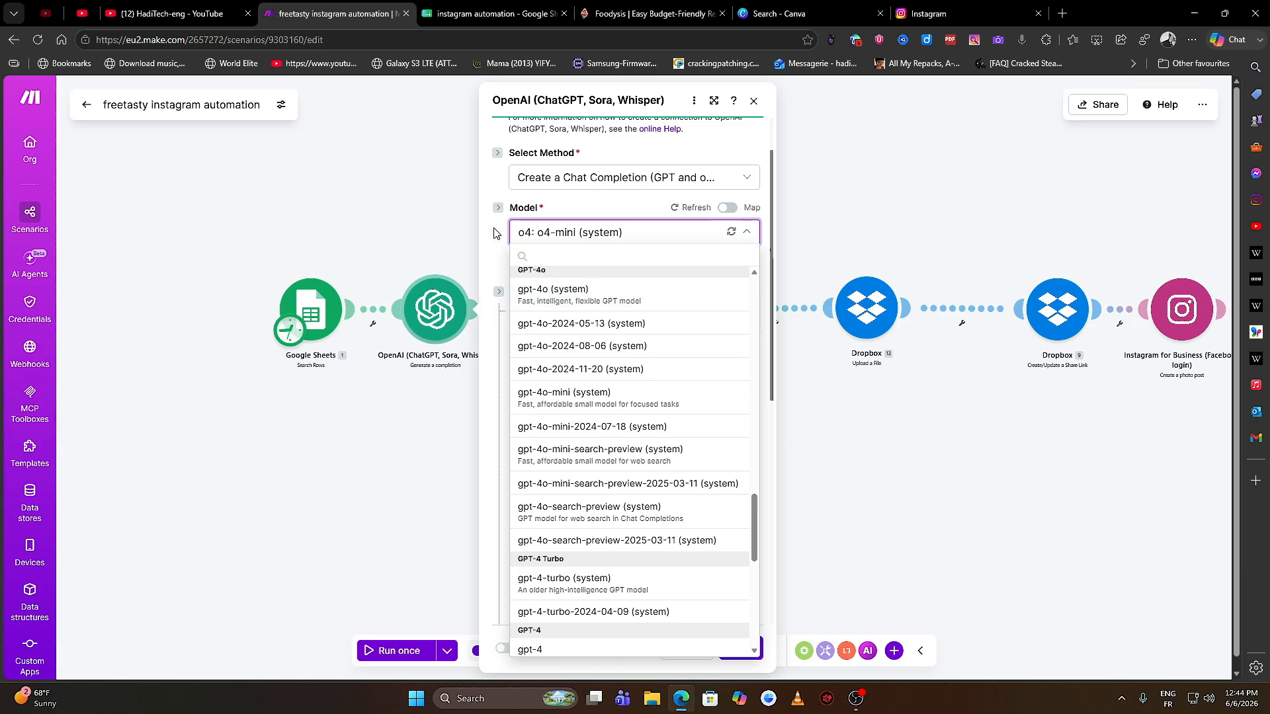
pyautogui.click(507, 286)
# - Examine the first message's role and its Instagram post prompt, including the mapped recipe title and link
pyautogui.scroll(-2, 609, 300)
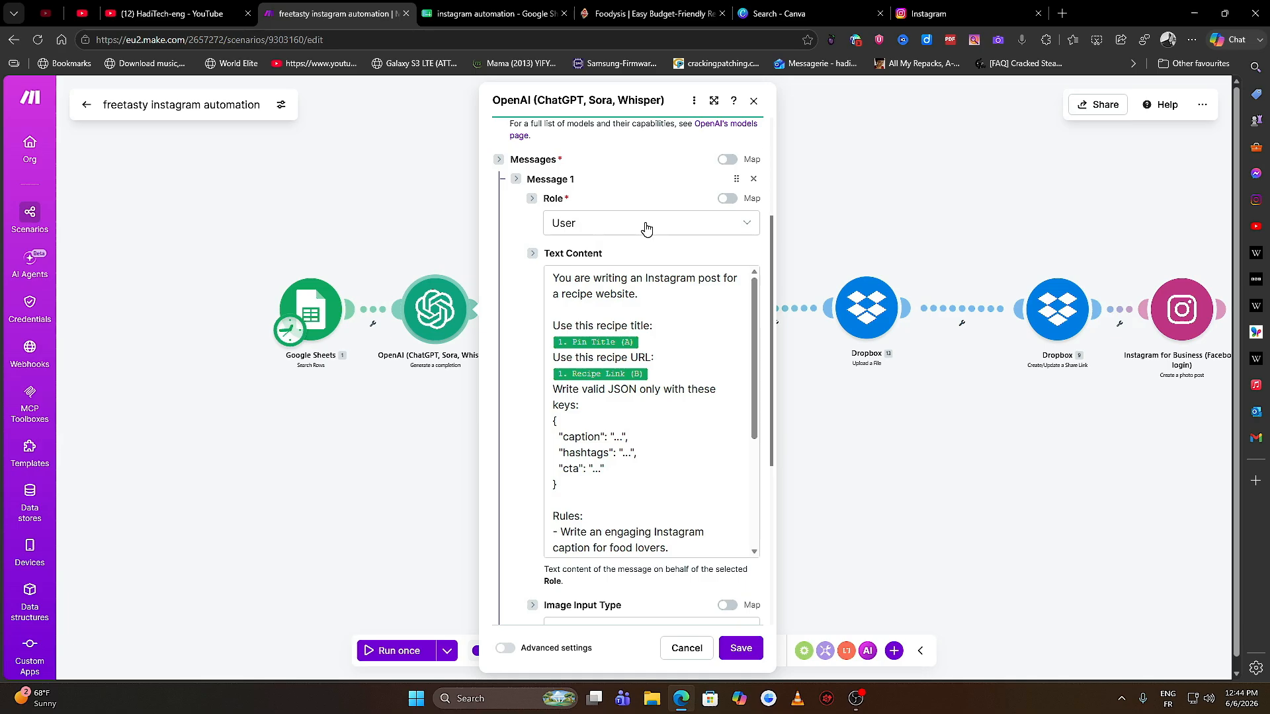
pyautogui.moveTo(755, 313); pyautogui.dragTo(754, 331)
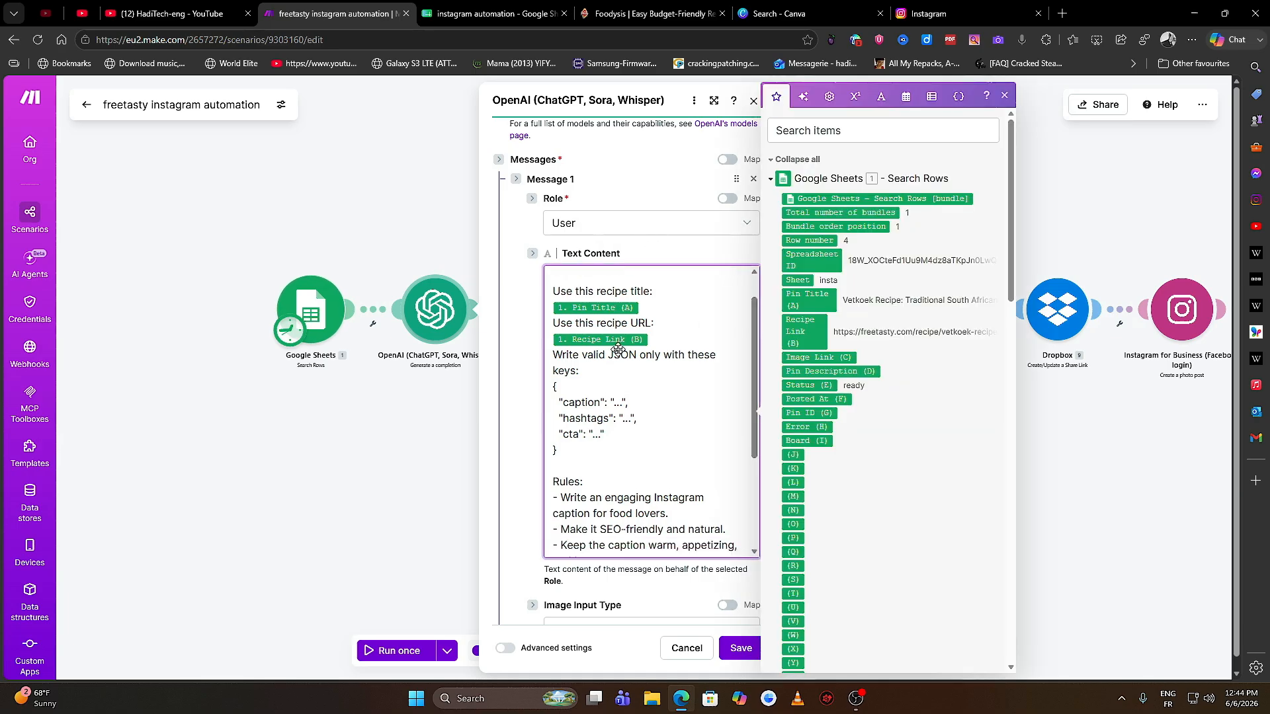
pyautogui.scroll(1, 618, 350)
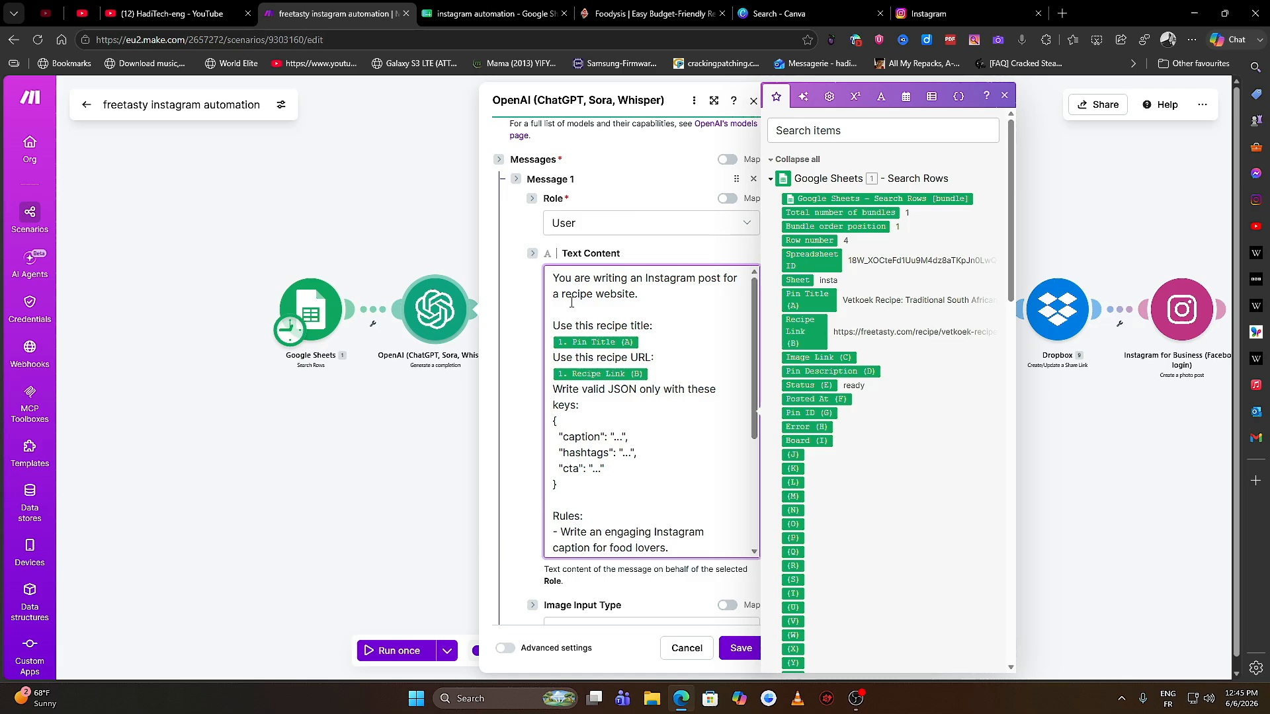
# - Check the recipe title and recipe URL mappings in the prompt against the Pin Title and Recipe Link columns of the instagram automation spreadsheet
pyautogui.moveTo(561, 299)
pyautogui.mouseDown()
pyautogui.moveTo(642, 297)
pyautogui.moveTo(574, 297)
pyautogui.mouseUp()
pyautogui.scroll(1, 614, 313)
pyautogui.scroll(-2, 596, 284)
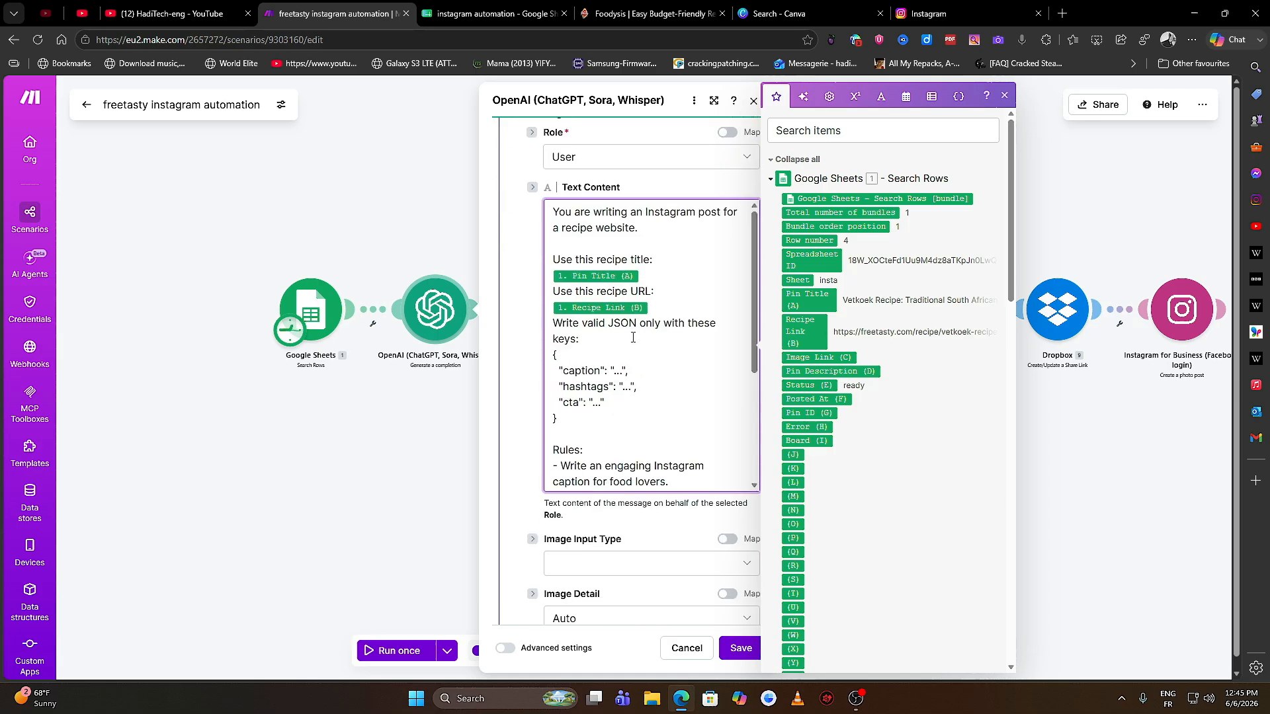
pyautogui.doubleClick(614, 259)
pyautogui.click(560, 256)
pyautogui.doubleClick(613, 258)
pyautogui.click(584, 260)
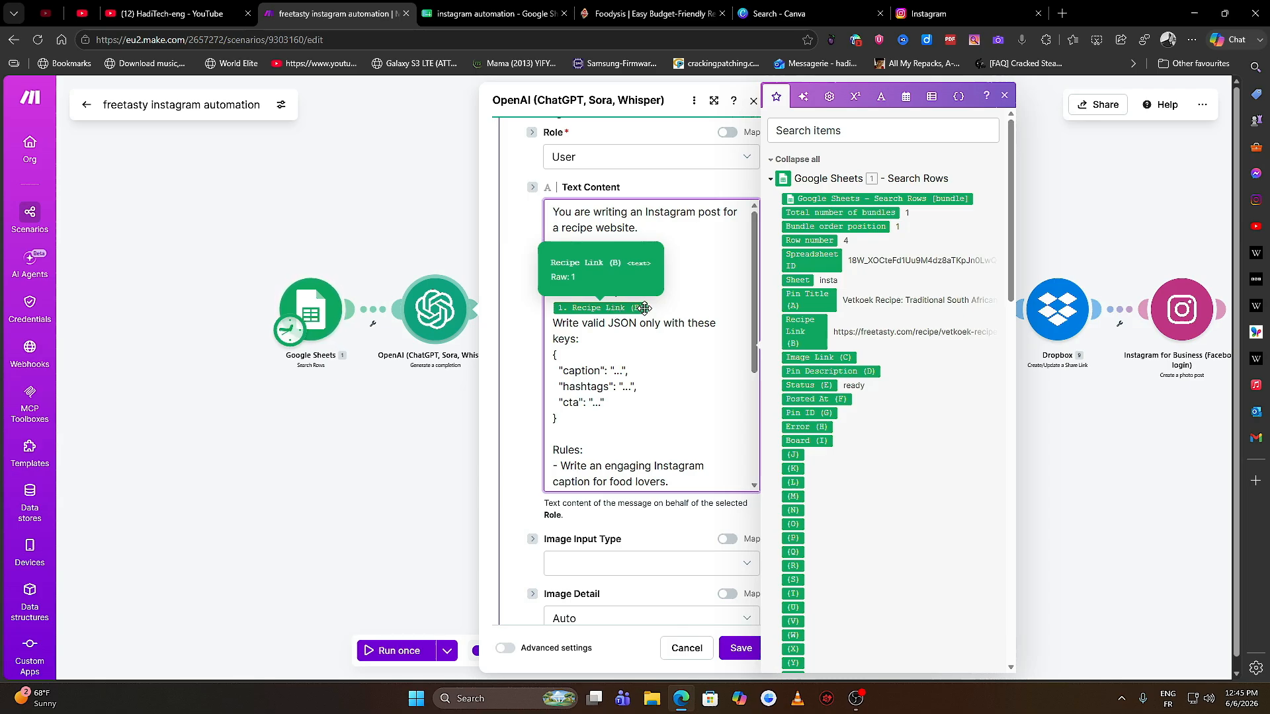
pyautogui.click(490, 14)
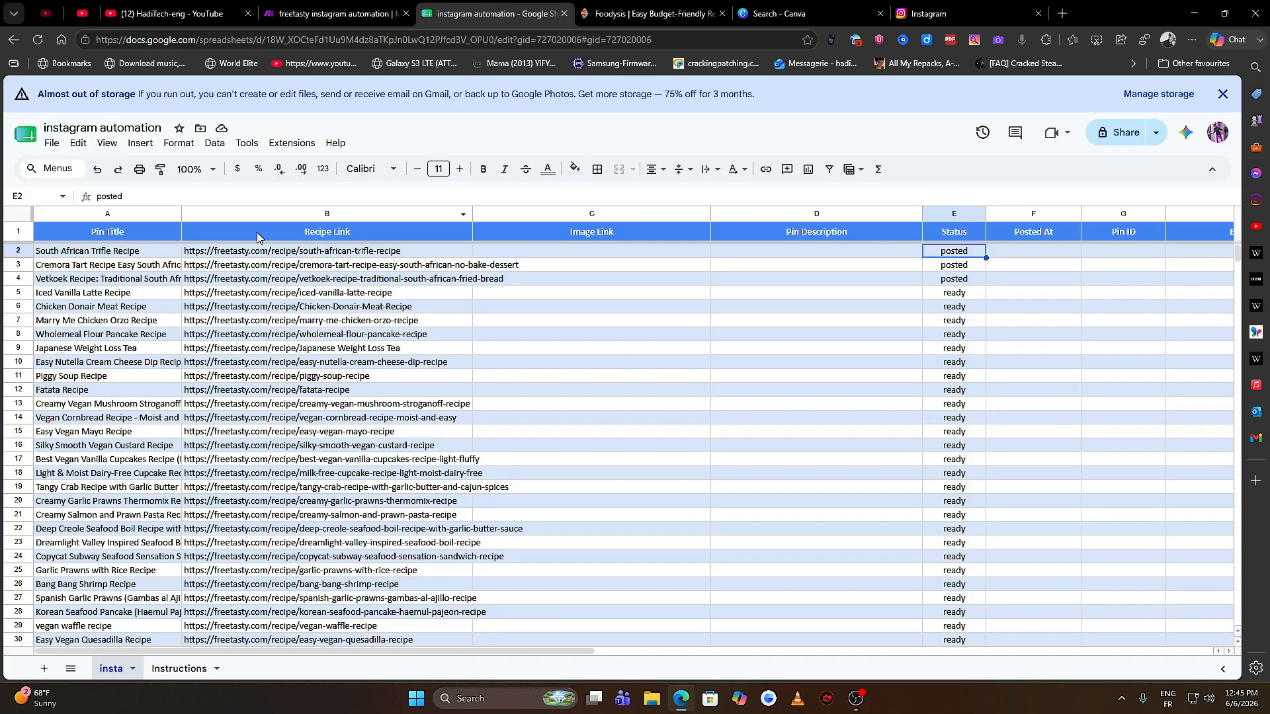
pyautogui.click(333, 5)
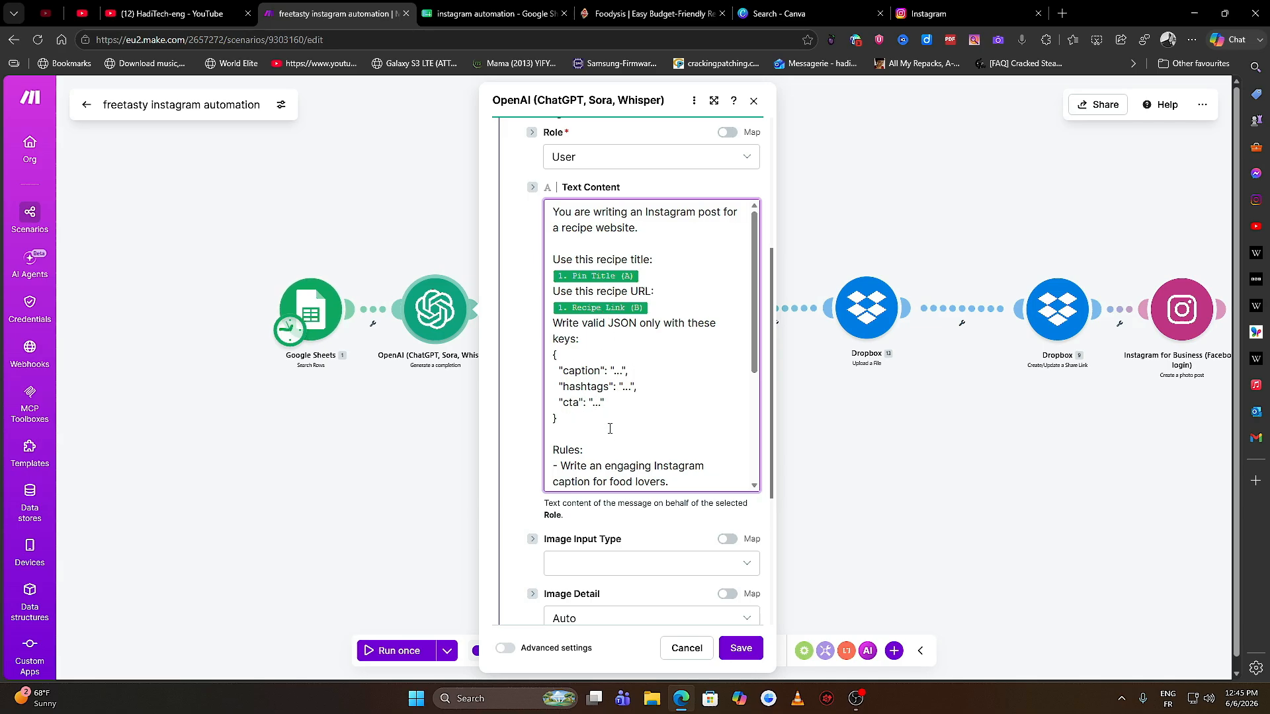
# - Read the prompt's JSON keys and its rules for the caption, call to action and hashtags
pyautogui.scroll(-4, 610, 429)
pyautogui.scroll(-1, 754, 433)
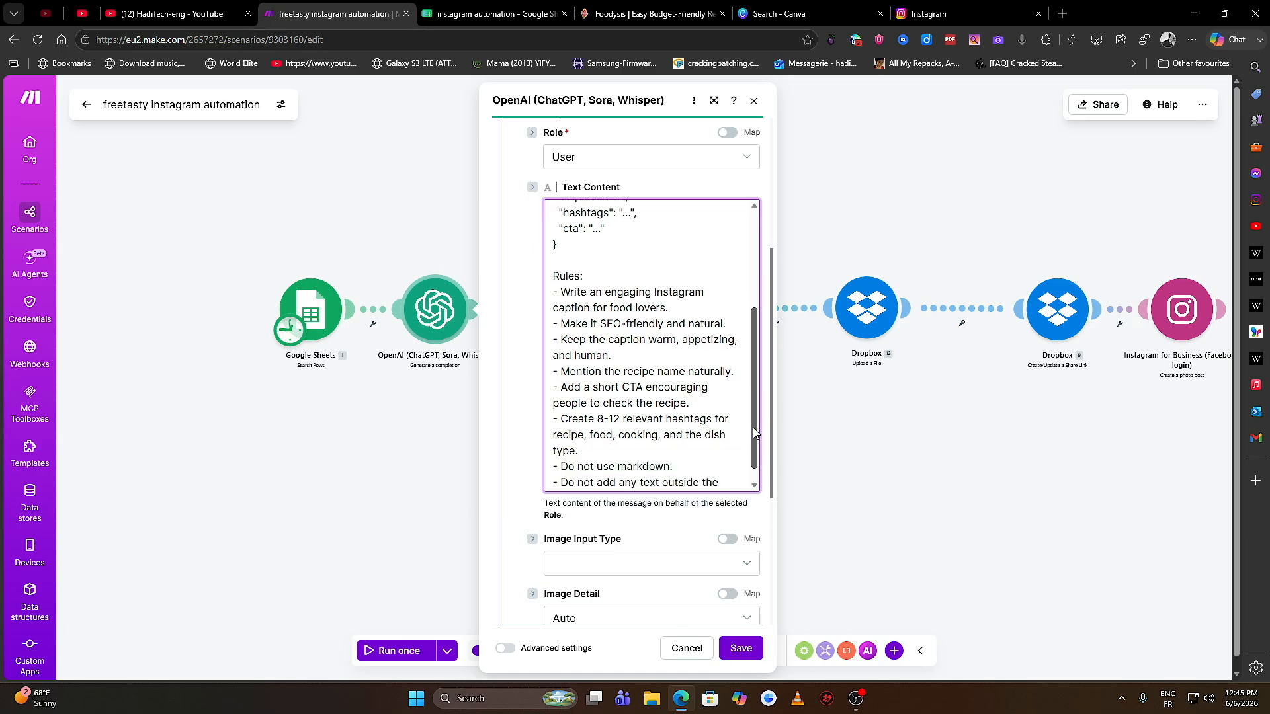
pyautogui.scroll(1, 640, 321)
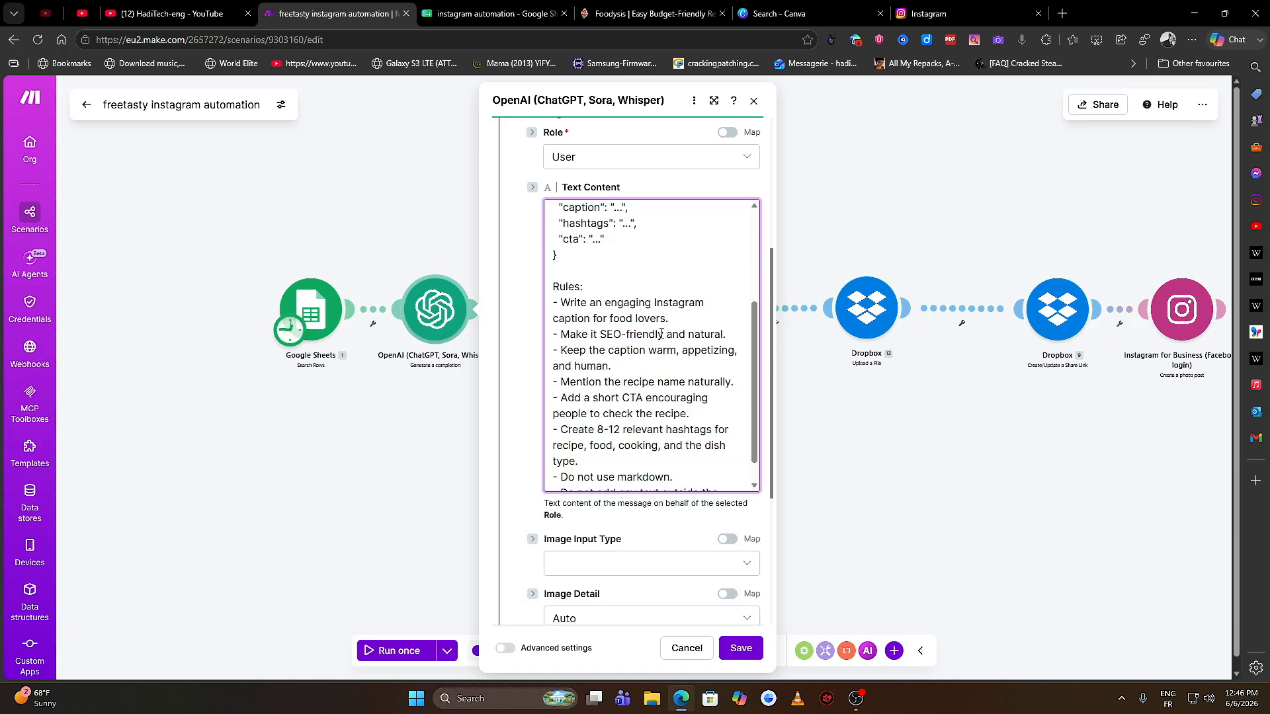
pyautogui.moveTo(686, 315); pyautogui.dragTo(561, 308)
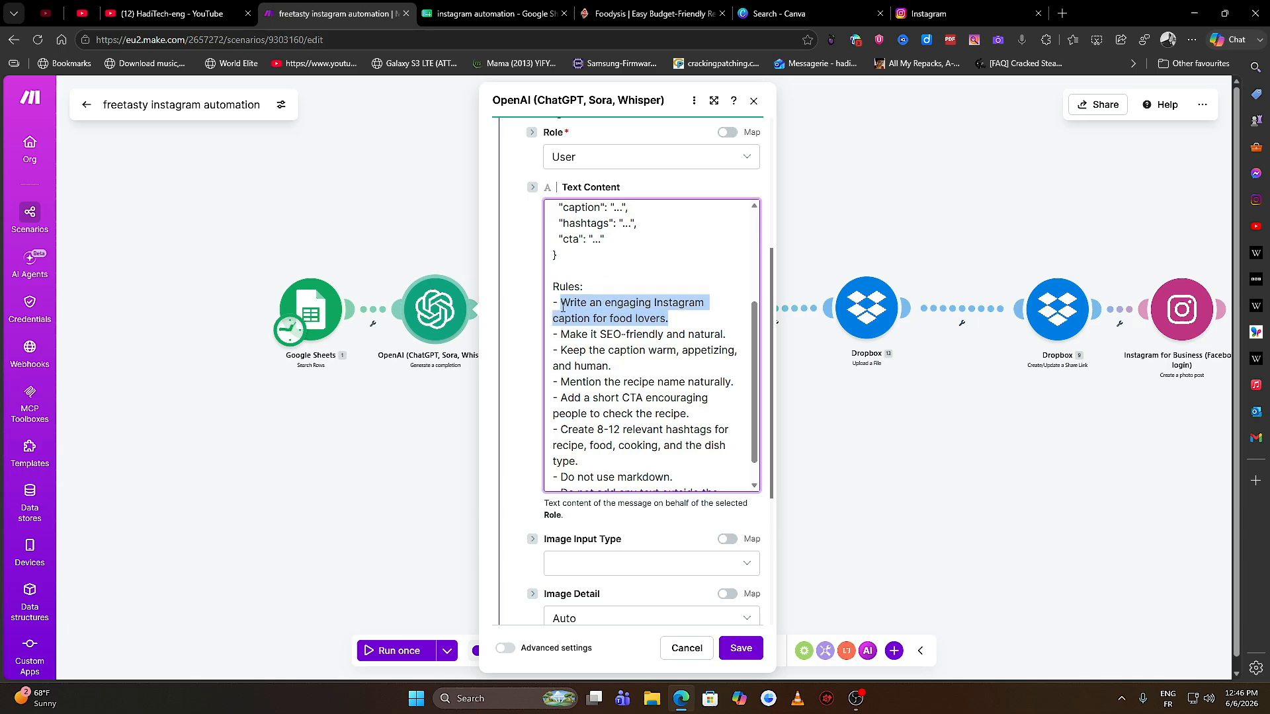
pyautogui.scroll(3, 572, 344)
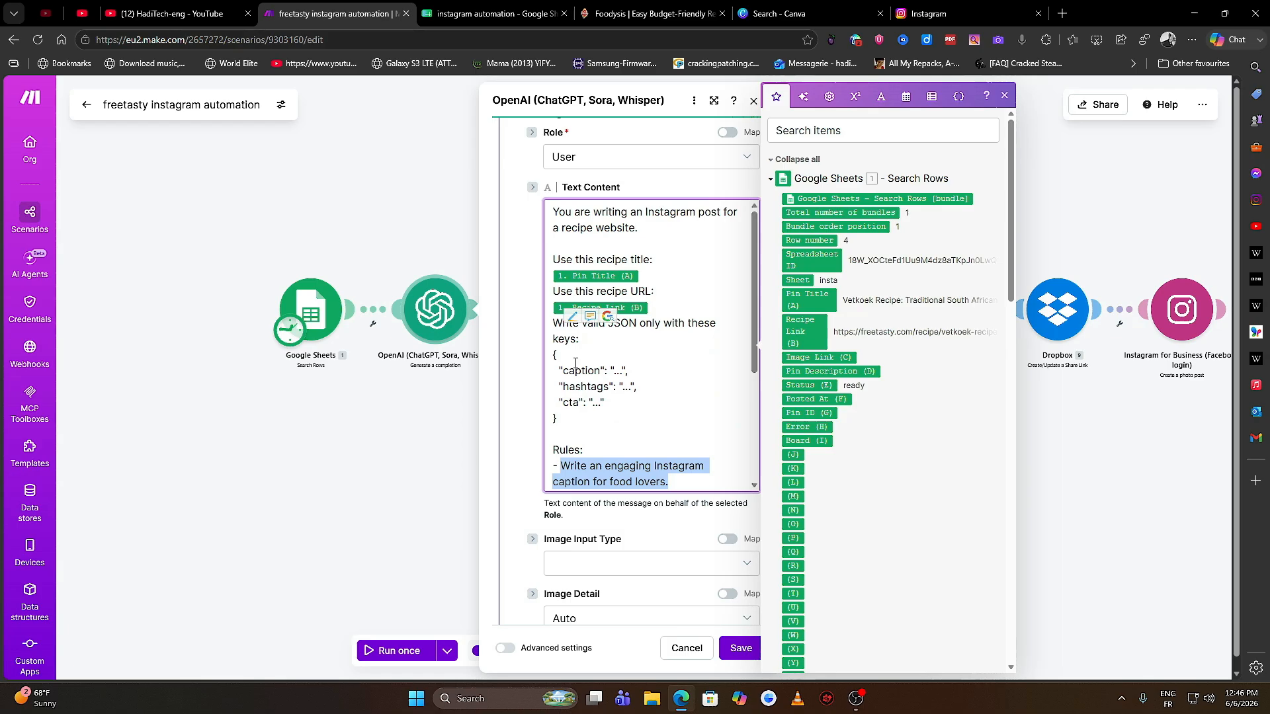
pyautogui.scroll(-3, 579, 344)
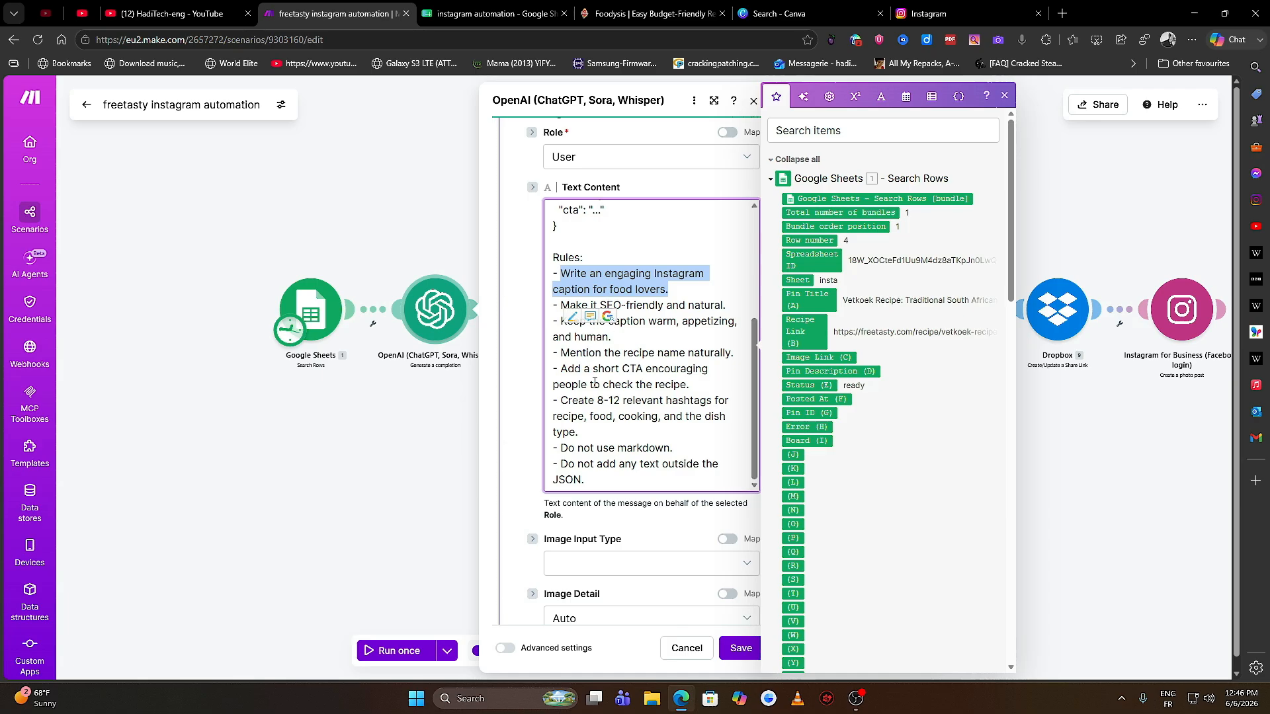
pyautogui.click(588, 273)
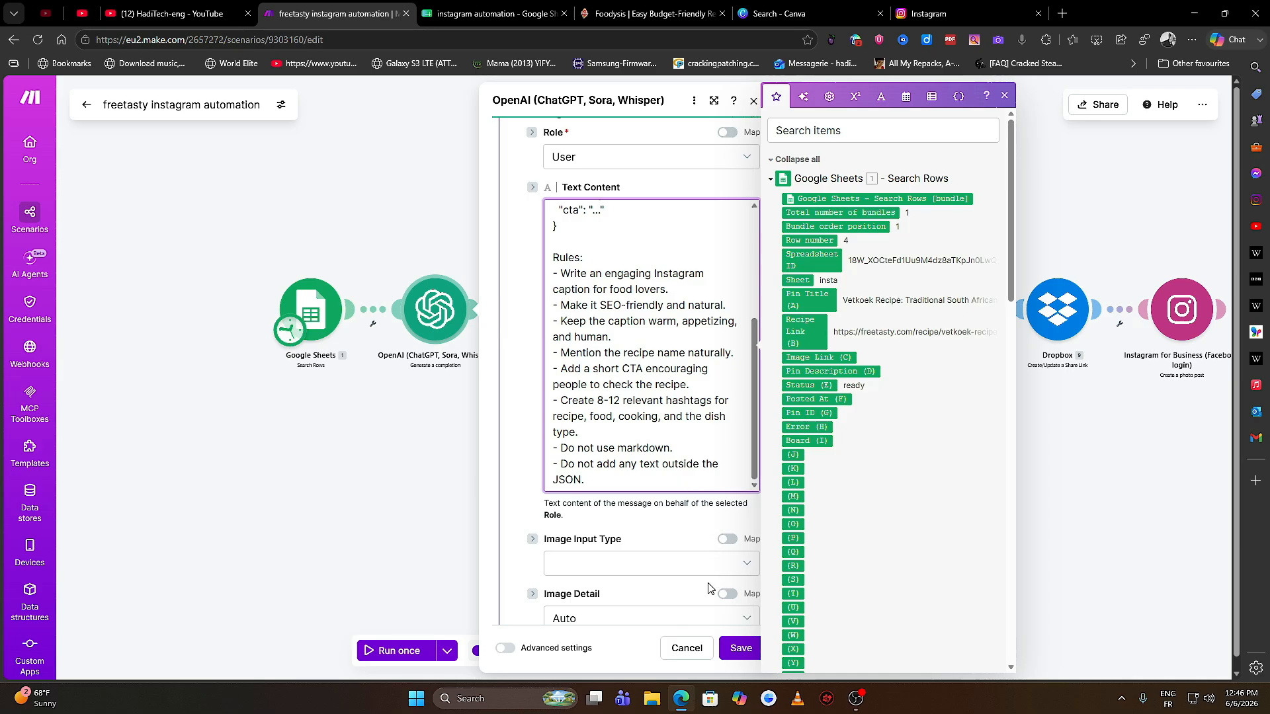
# - Review the completion module's image options and Max Output Tokens setting, and save the module
pyautogui.scroll(-2, 602, 391)
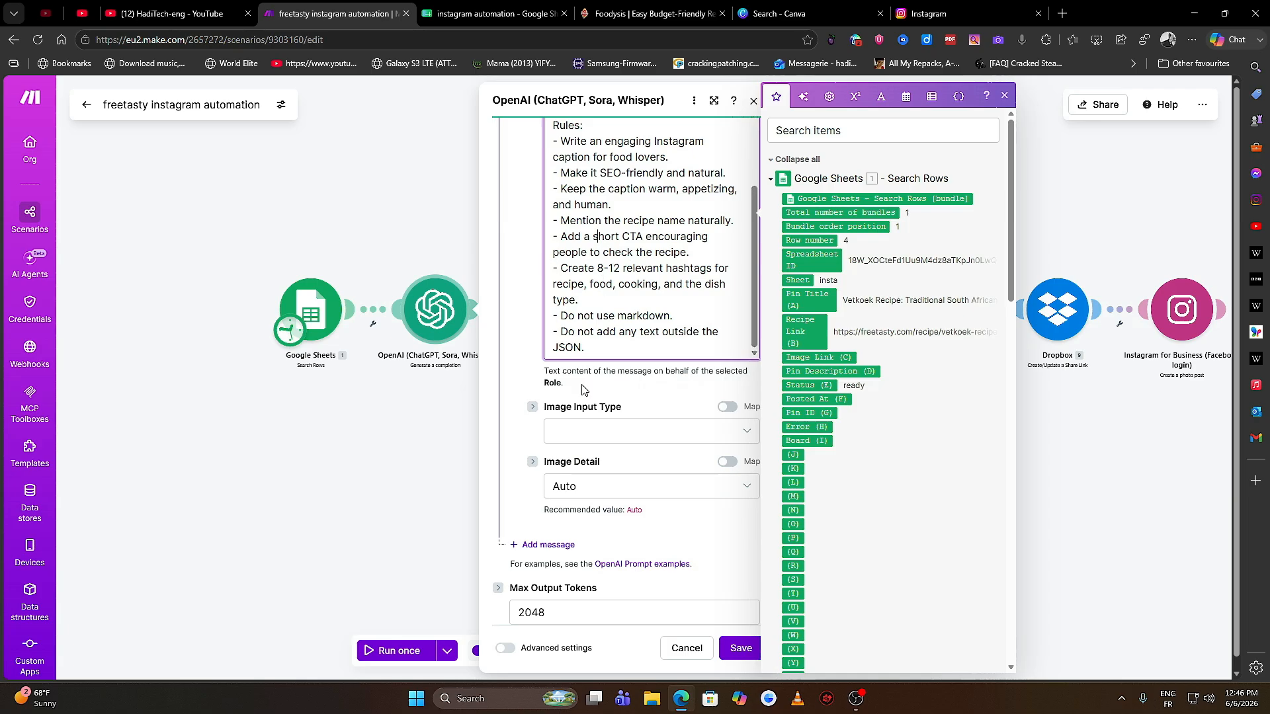
pyautogui.scroll(-1, 596, 389)
pyautogui.moveTo(551, 556); pyautogui.dragTo(509, 565)
pyautogui.click(589, 559)
pyautogui.click(741, 648)
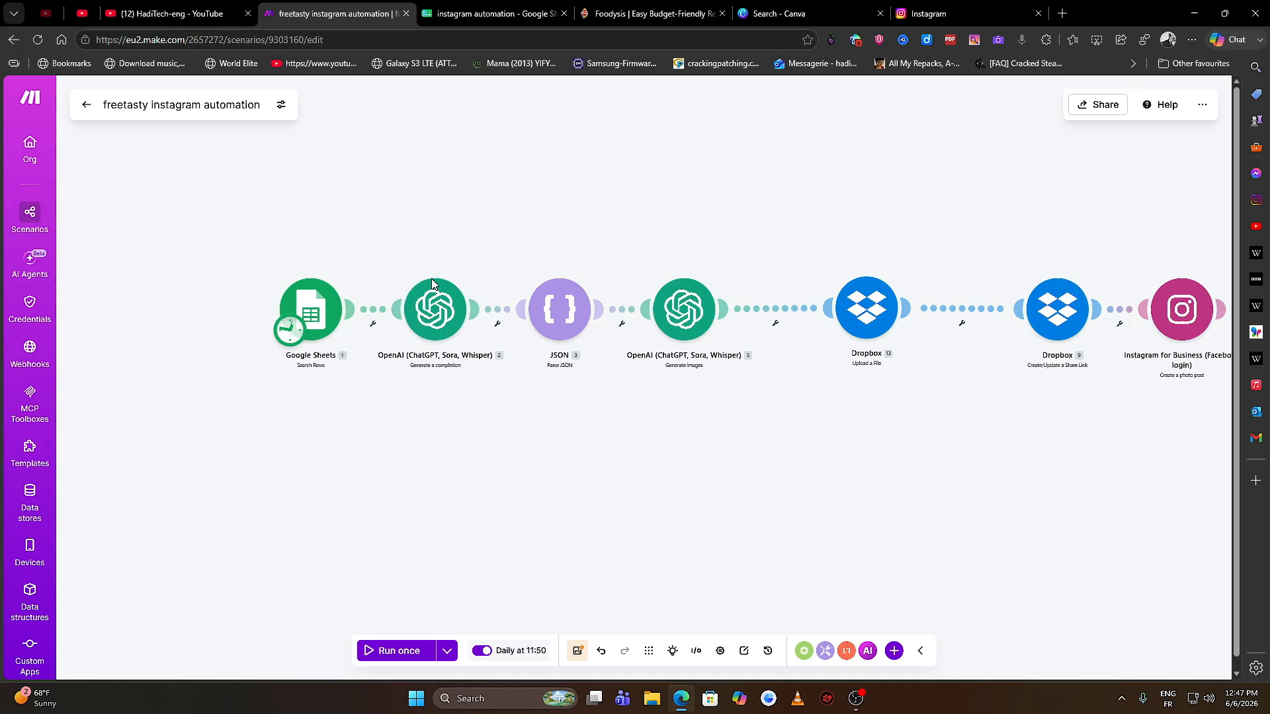
# - Inspect the Parse JSON module's data structure and the completion result mapped as its JSON string, and close it
pyautogui.click(561, 303)
pyautogui.click(711, 360)
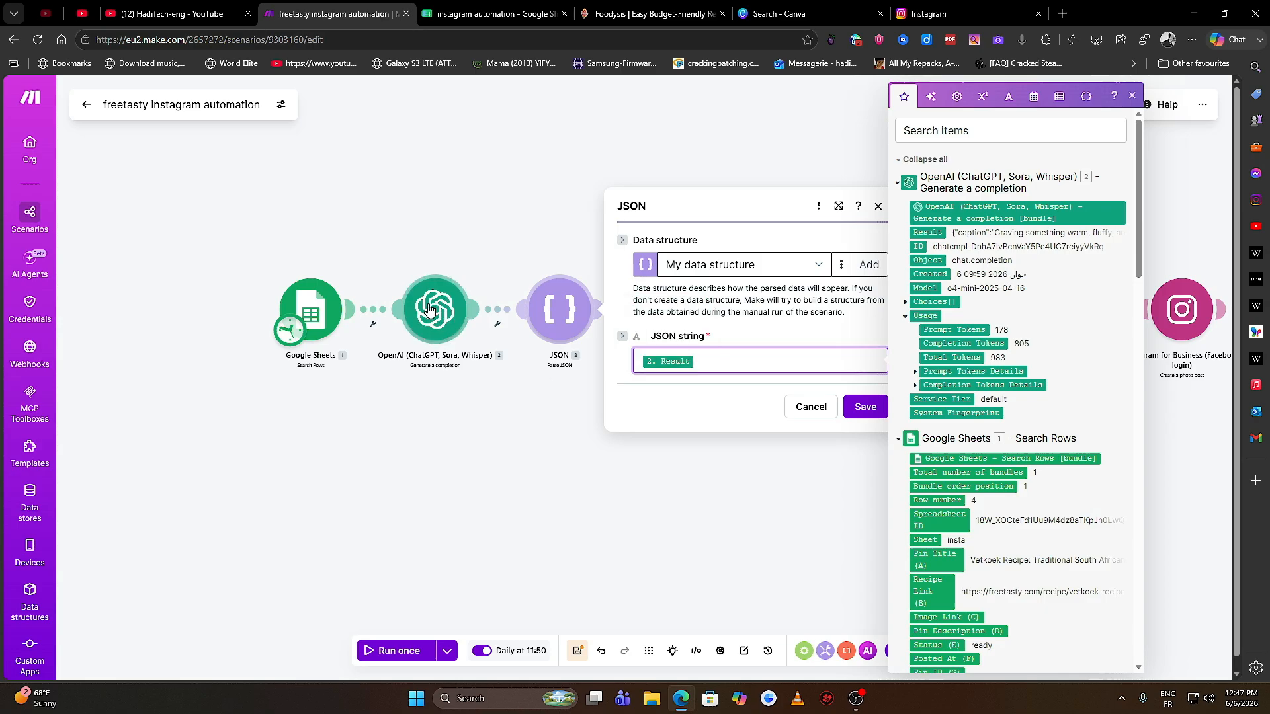
pyautogui.click(539, 406)
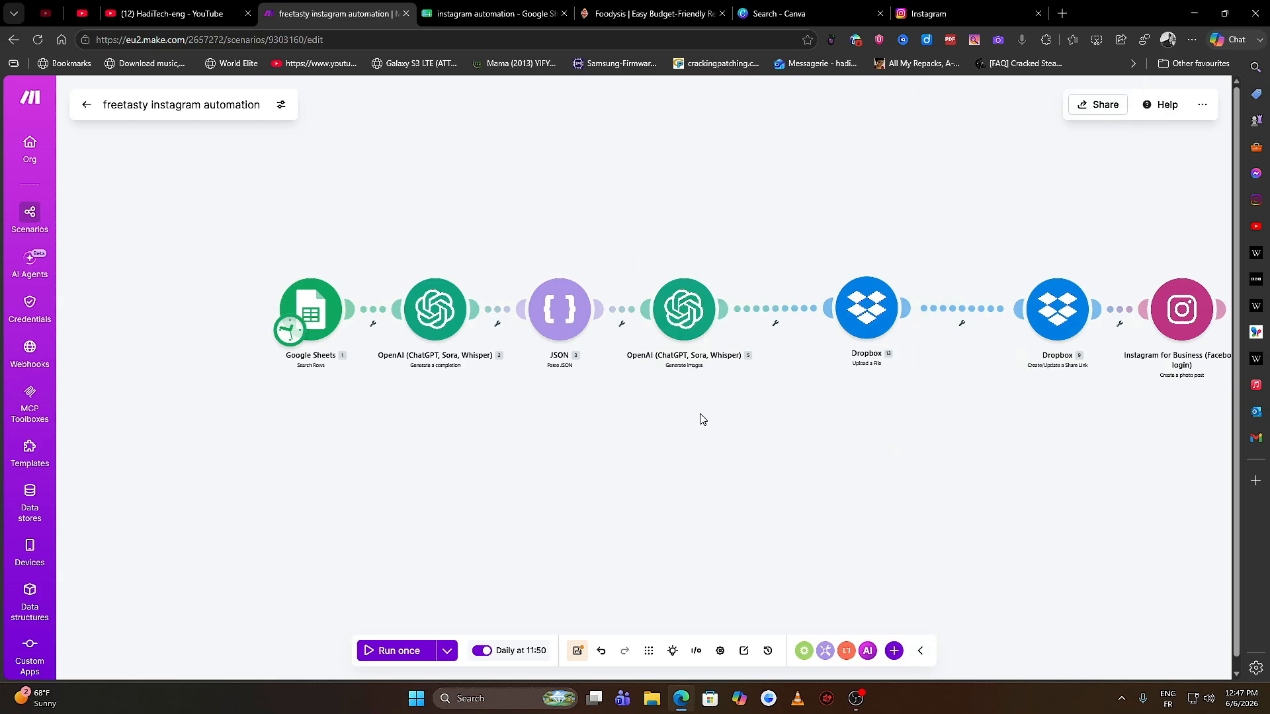
# - Examine the OpenAI Generate images module's food photo prompt, including its mapped Pin Title, style, composition and goal sections, and close it
pyautogui.moveTo(701, 419); pyautogui.dragTo(582, 406)
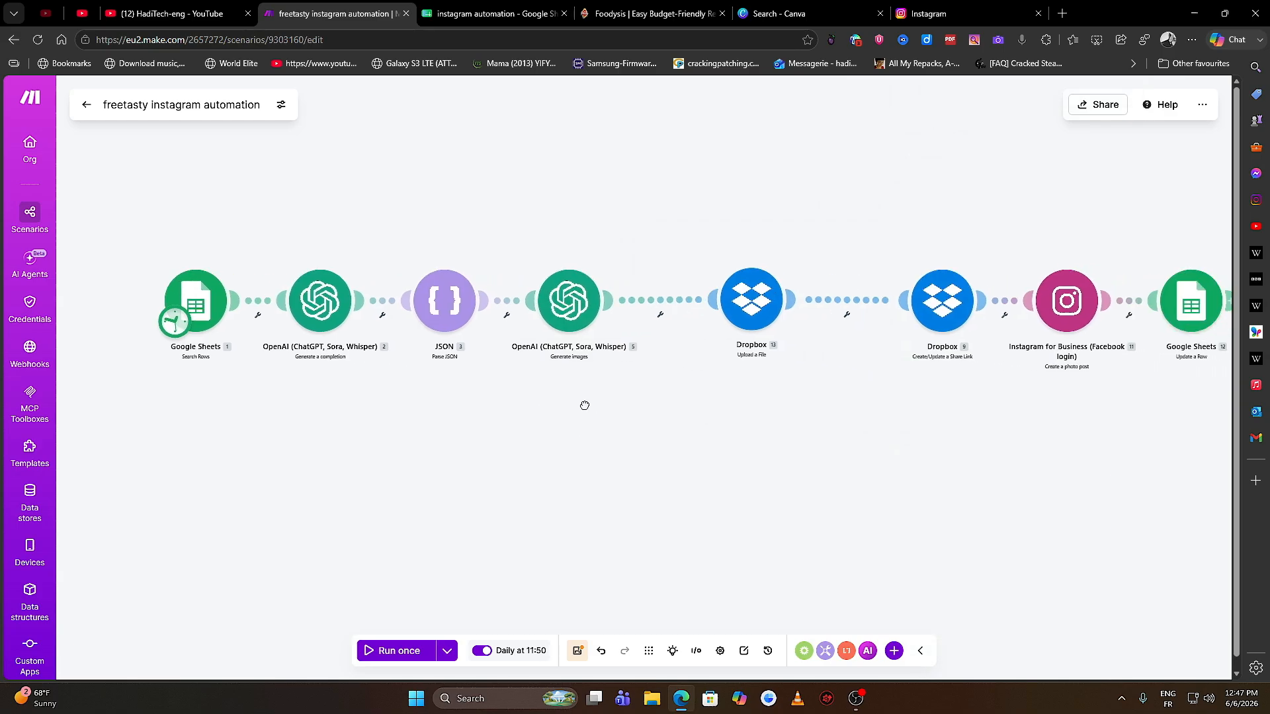
pyautogui.click(551, 302)
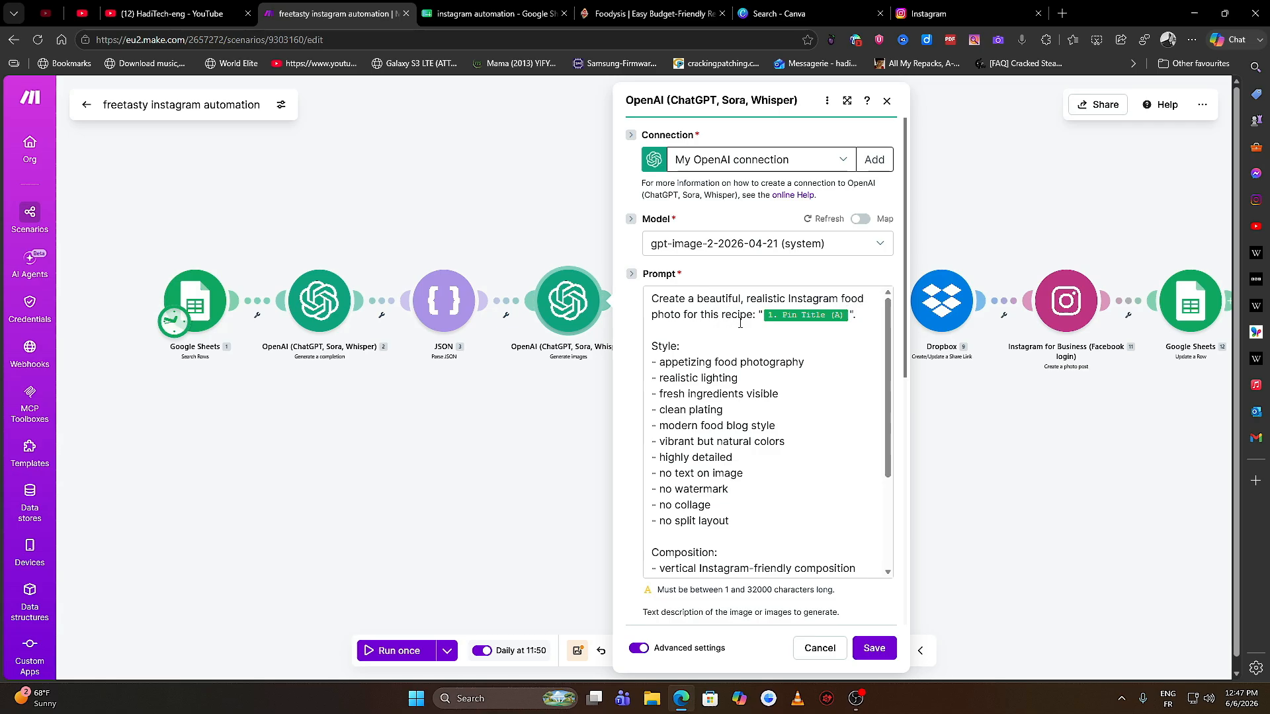
pyautogui.moveTo(744, 299); pyautogui.dragTo(864, 300)
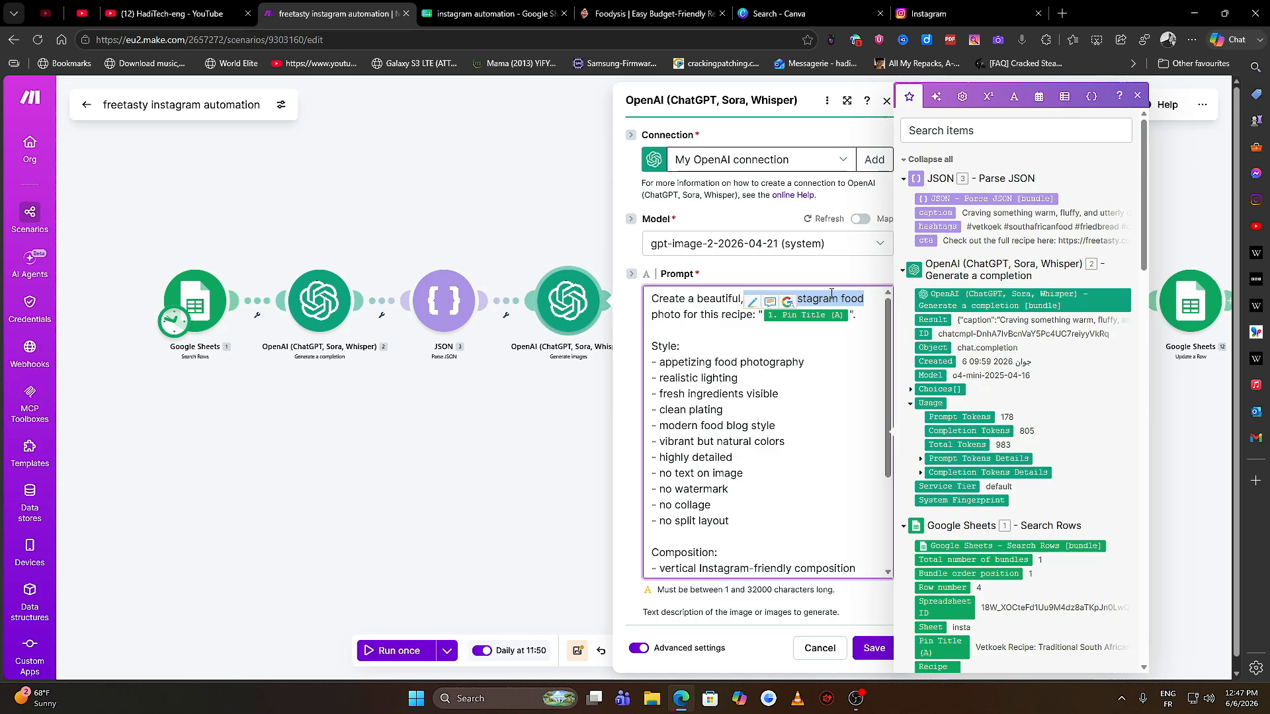
pyautogui.click(682, 316)
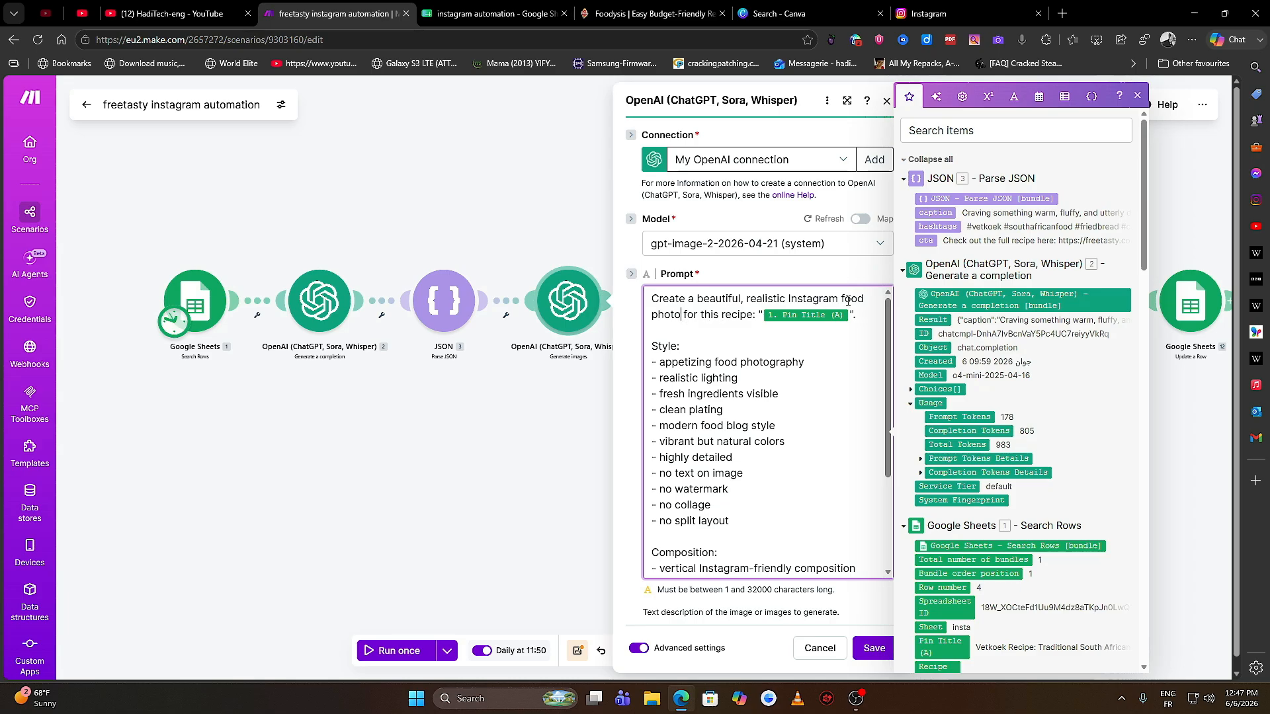
pyautogui.scroll(-3, 848, 299)
pyautogui.scroll(3, 817, 377)
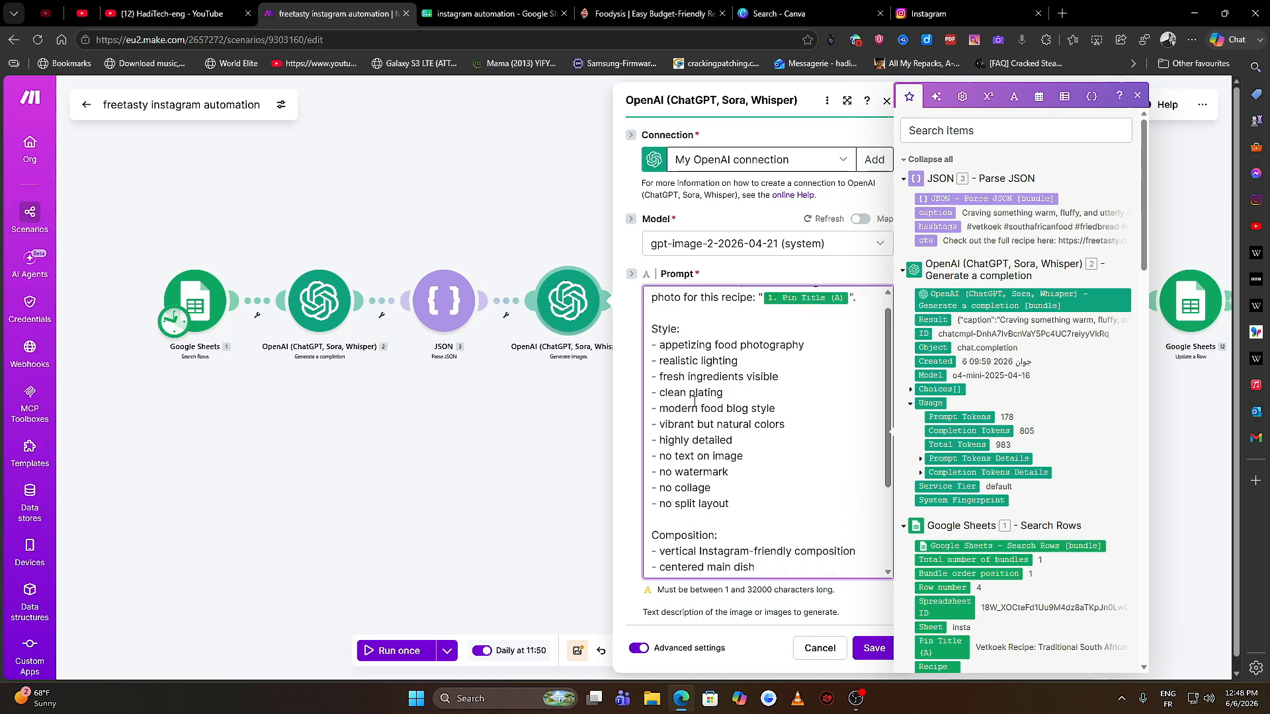
pyautogui.scroll(-4, 735, 476)
pyautogui.scroll(-1, 741, 500)
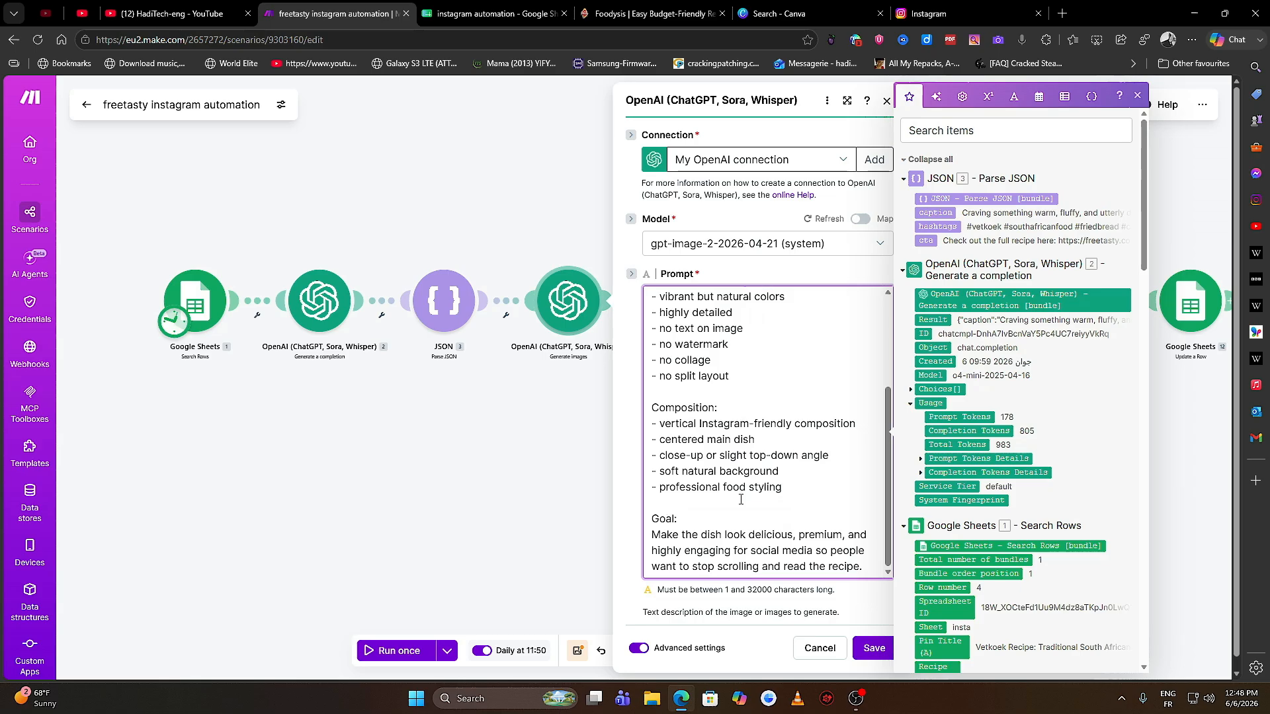
pyautogui.click(543, 471)
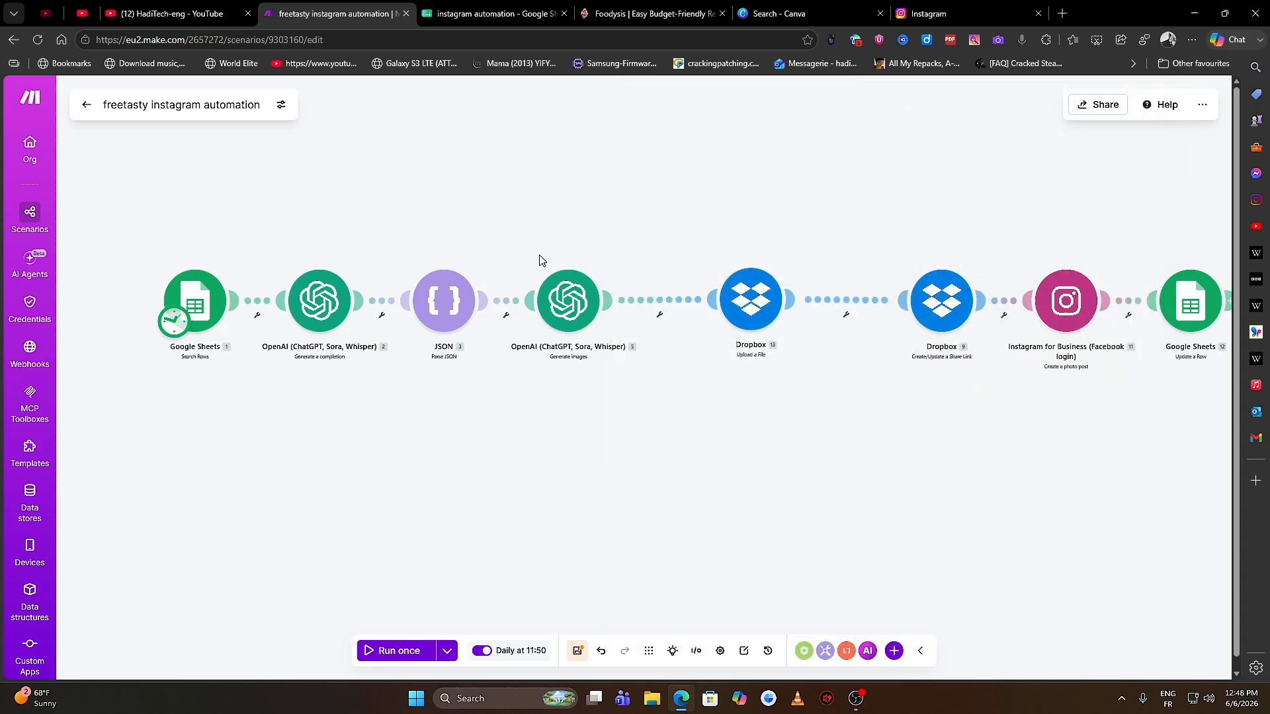
# - Inspect the Dropbox Upload a File module's connection, destination folder and source file, and close it
pyautogui.scroll(-1, 633, 397)
pyautogui.moveTo(618, 391); pyautogui.dragTo(462, 397)
pyautogui.scroll(2, 462, 398)
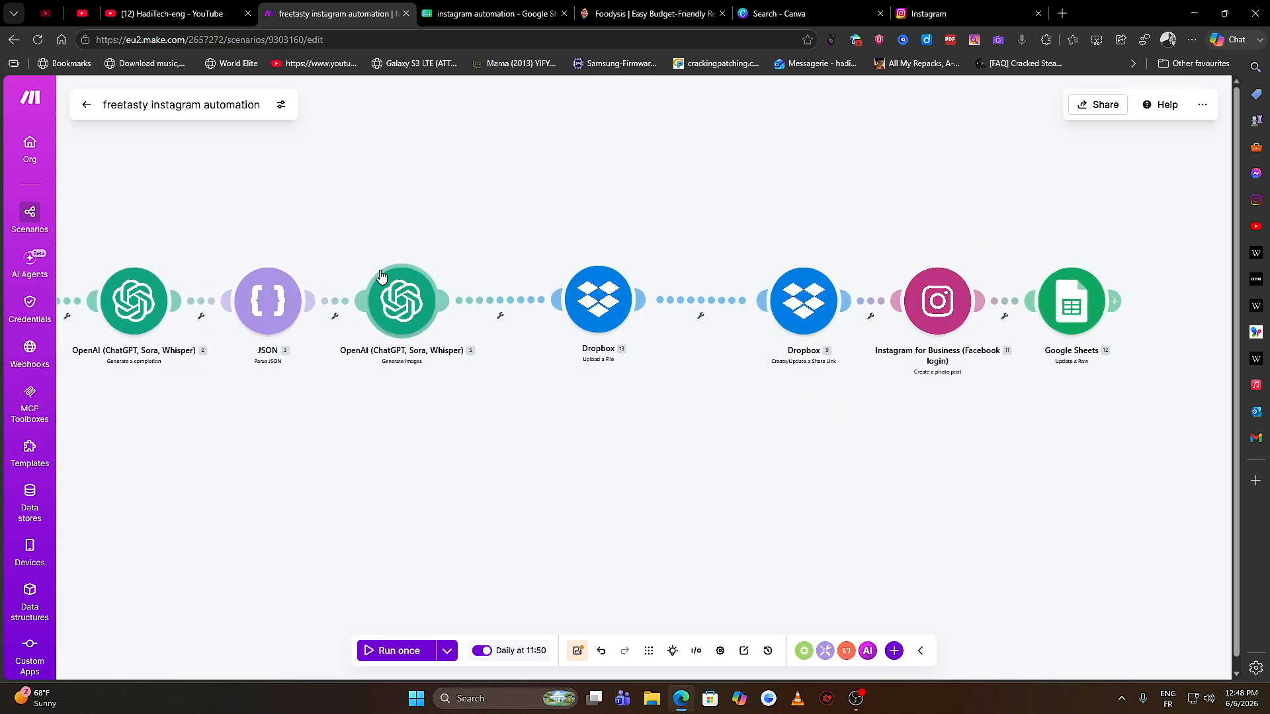
pyautogui.click(595, 304)
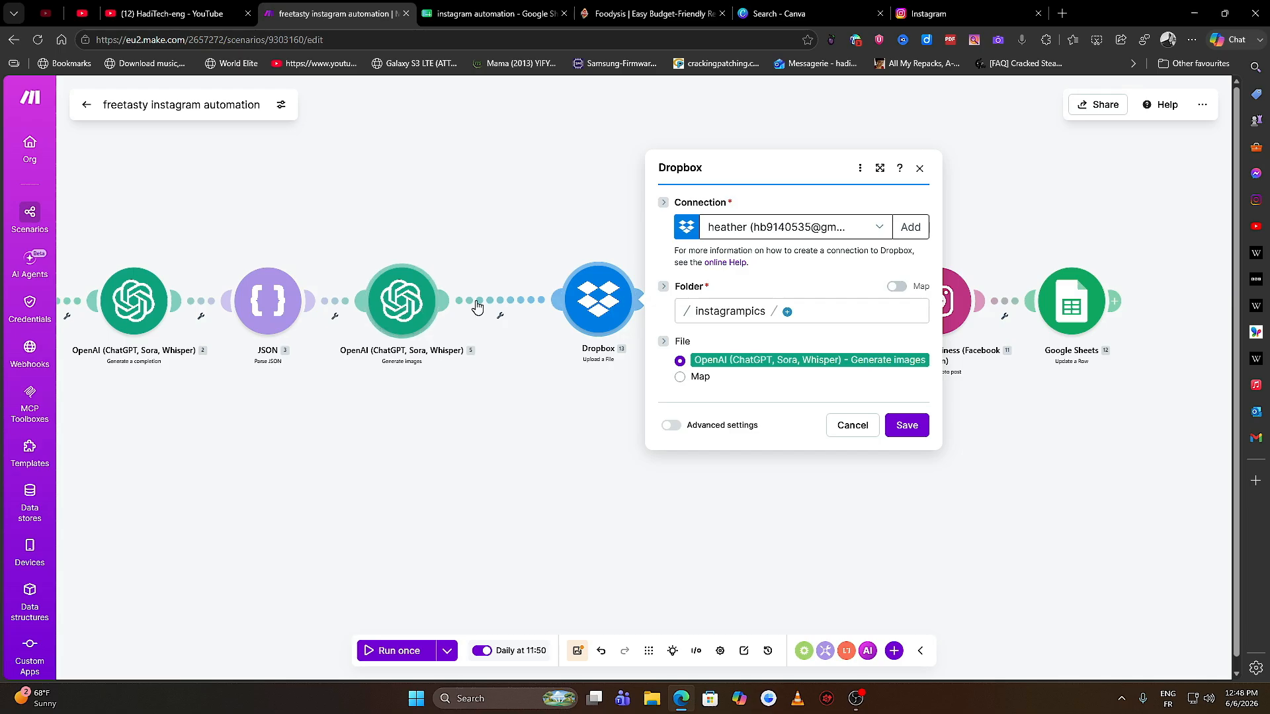
pyautogui.click(581, 401)
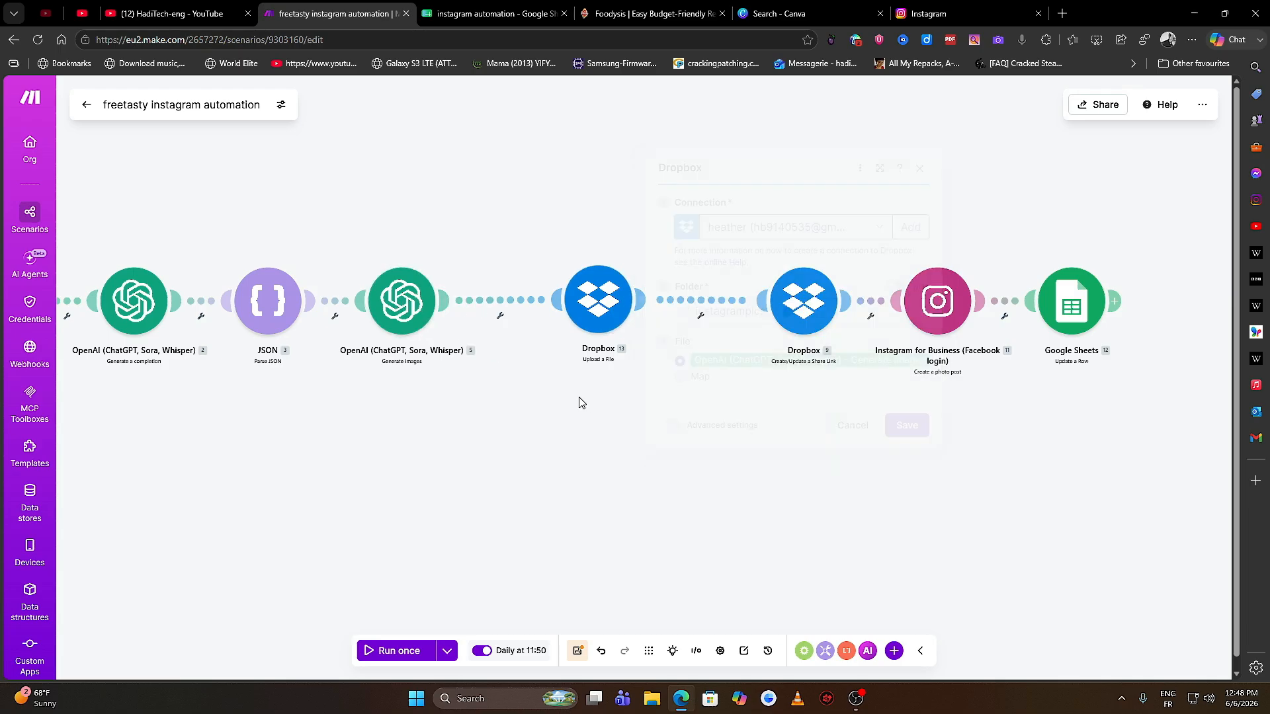
# - Review the file path mapping and link settings of the Dropbox Create/Update a Share Link module and save it
pyautogui.moveTo(705, 403); pyautogui.dragTo(509, 395)
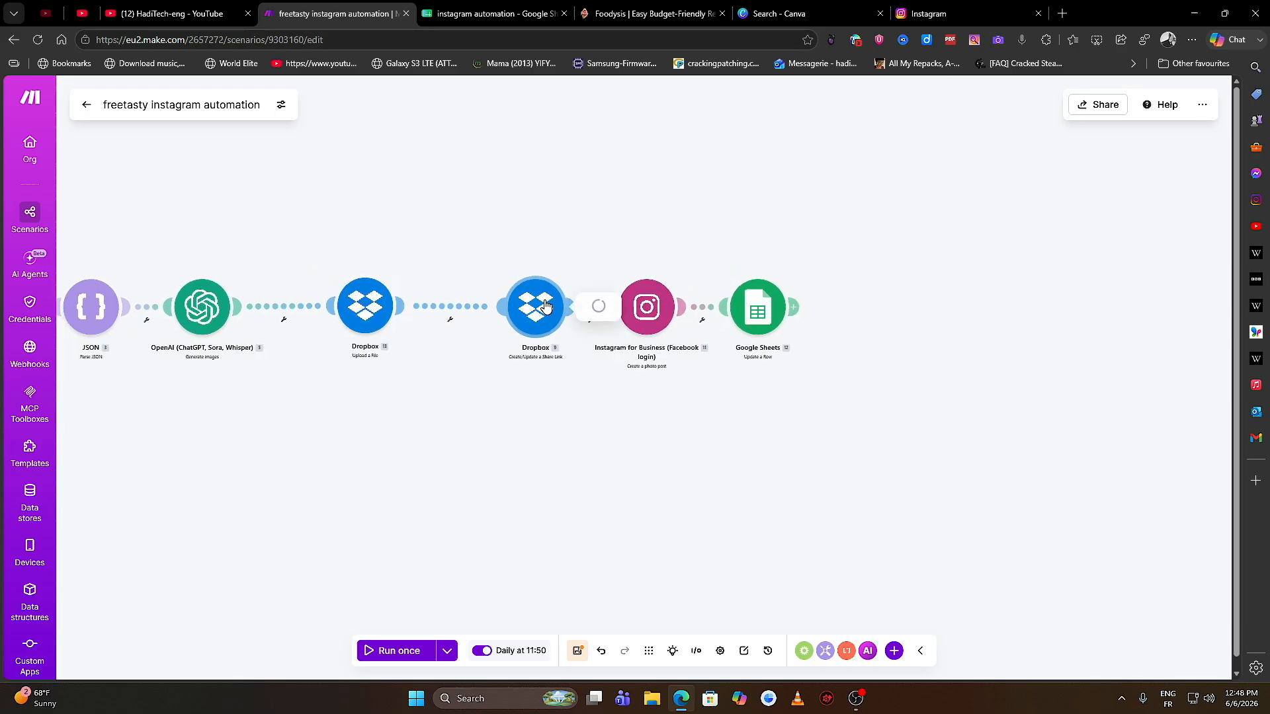
pyautogui.click(601, 301)
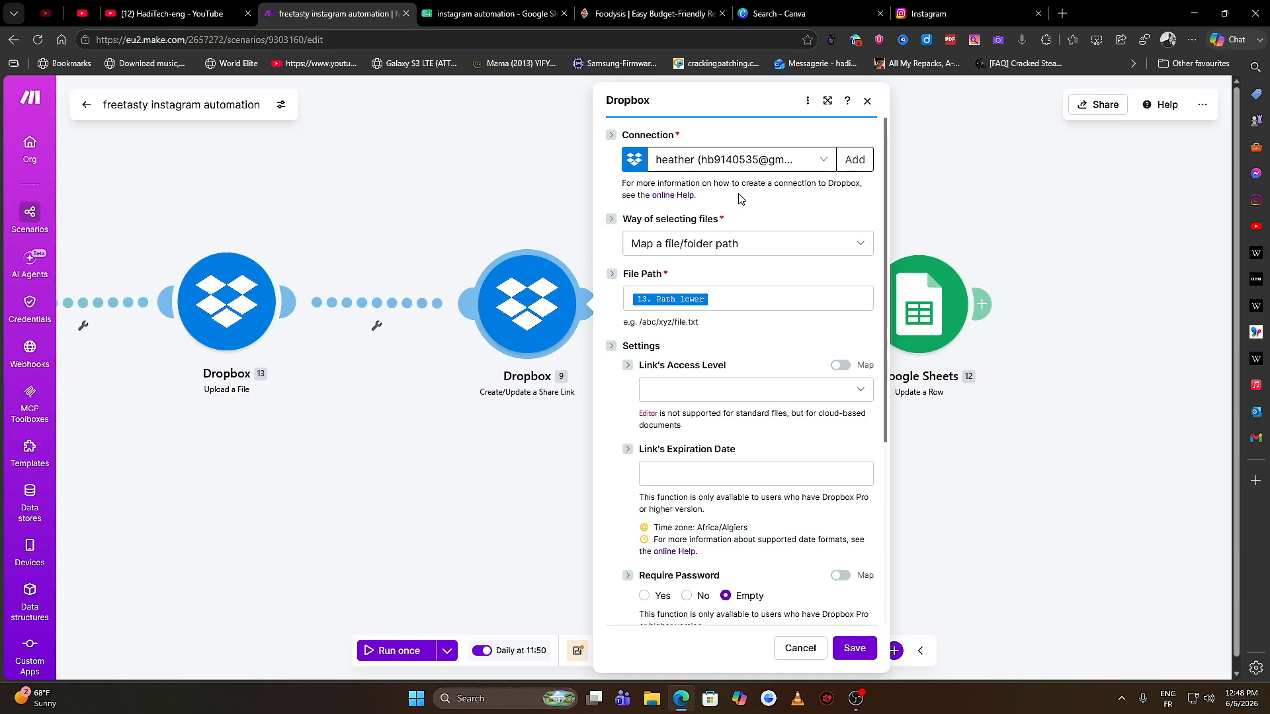
pyautogui.scroll(-4, 781, 397)
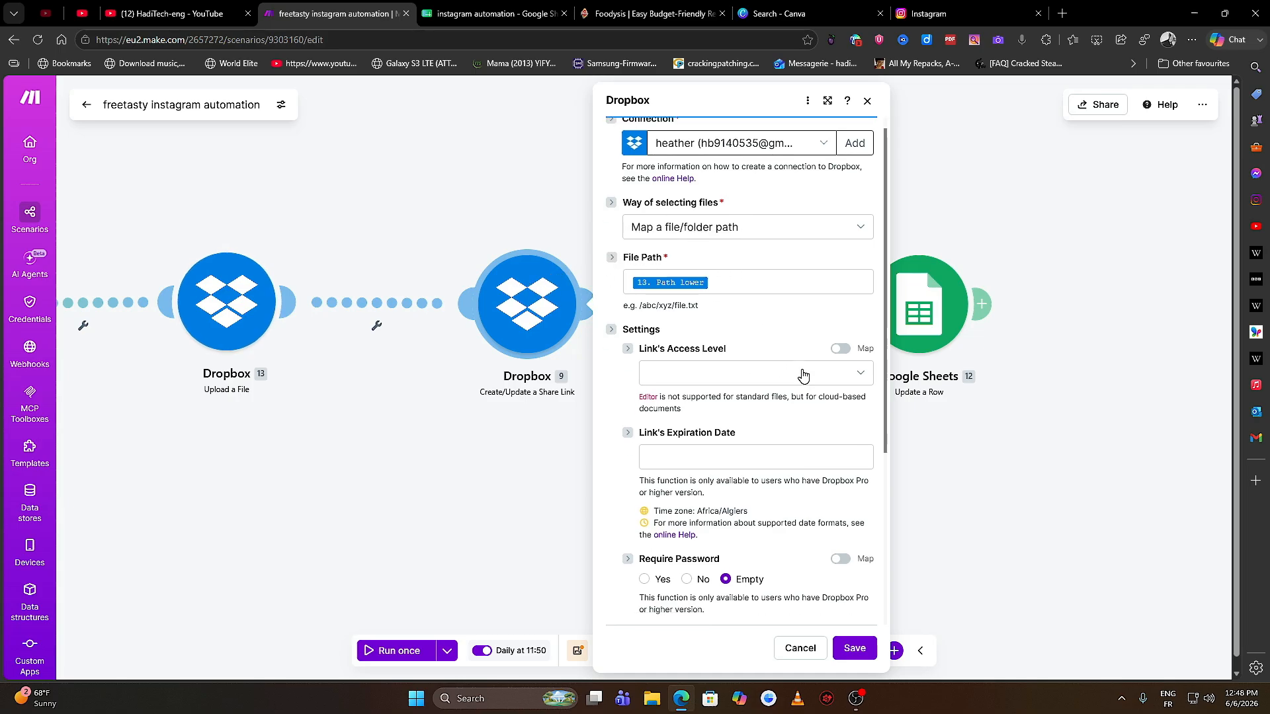
pyautogui.scroll(4, 741, 324)
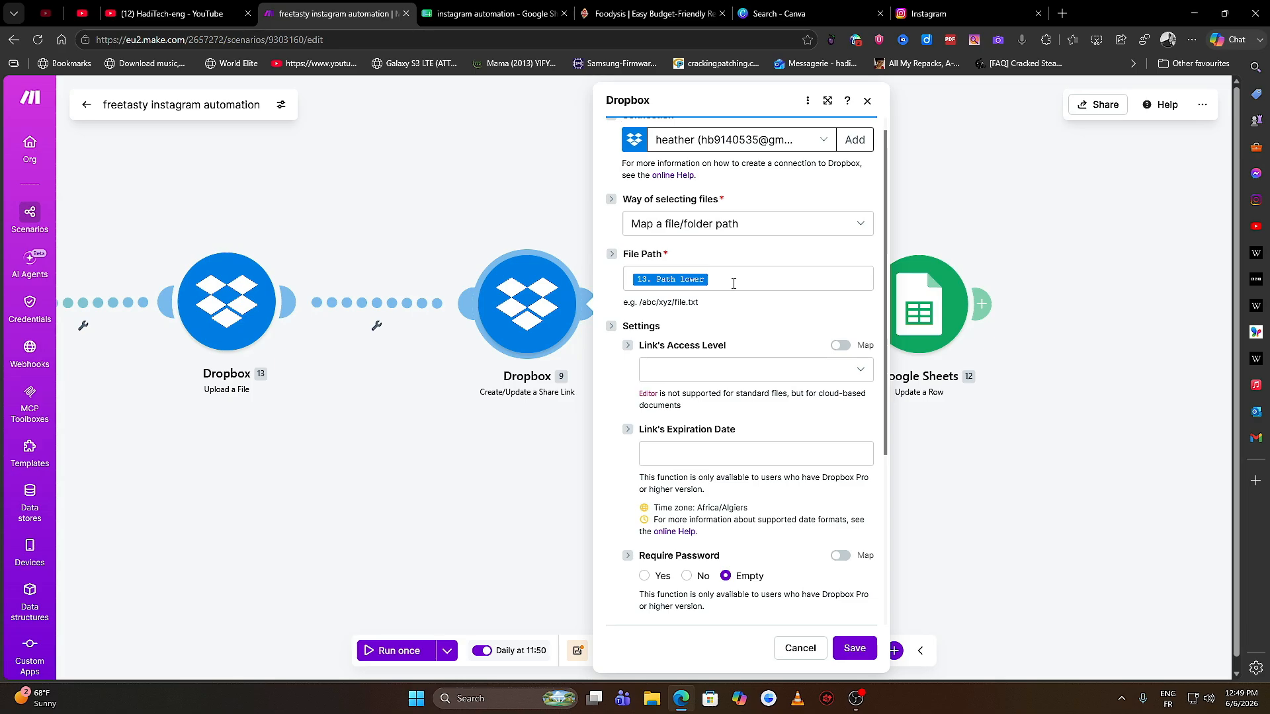
pyautogui.click(855, 649)
# - Open the Instagram Create a photo post module and examine its page and the Dropbox Download Url mapped as Photo URL
pyautogui.moveTo(748, 445); pyautogui.dragTo(609, 454)
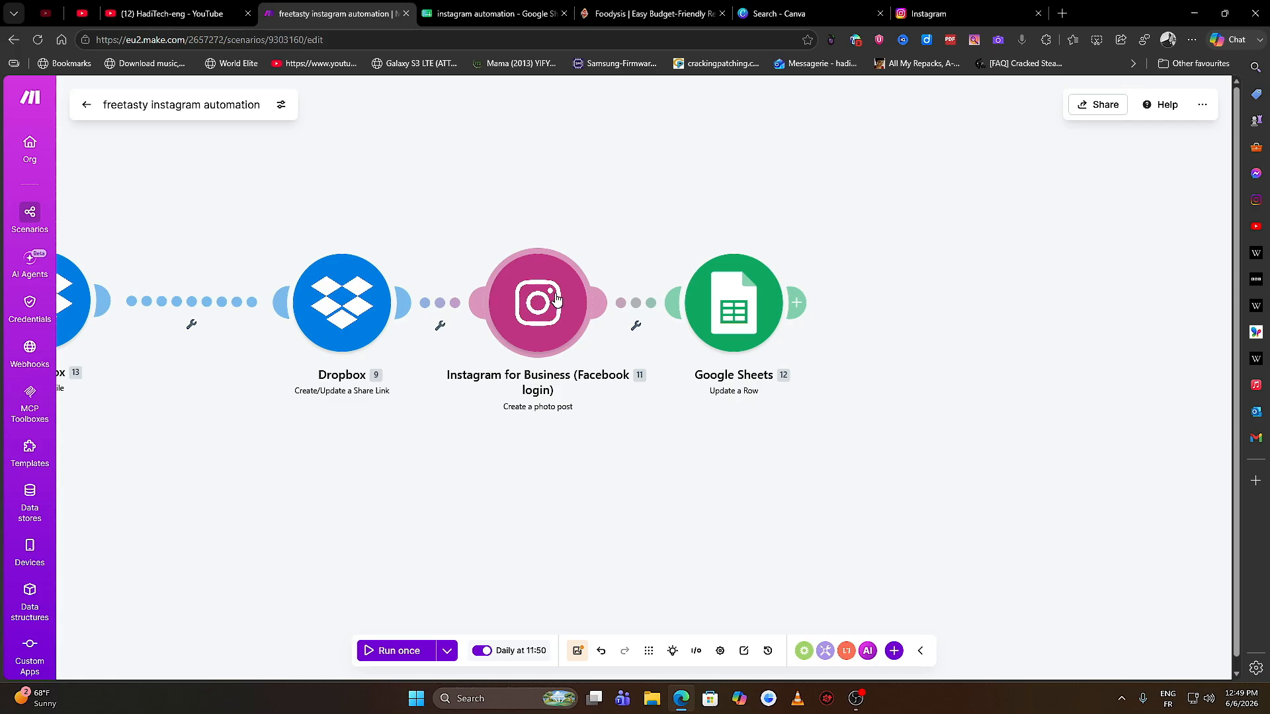
pyautogui.click(539, 341)
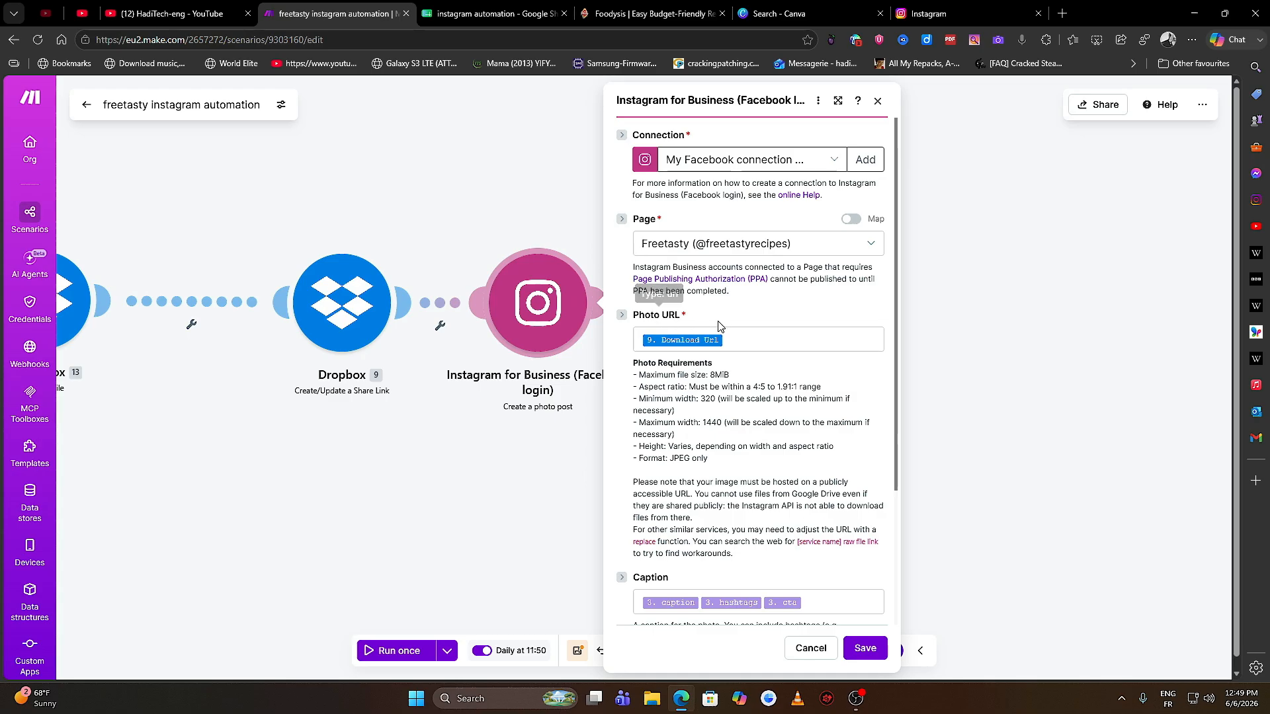
pyautogui.click(748, 341)
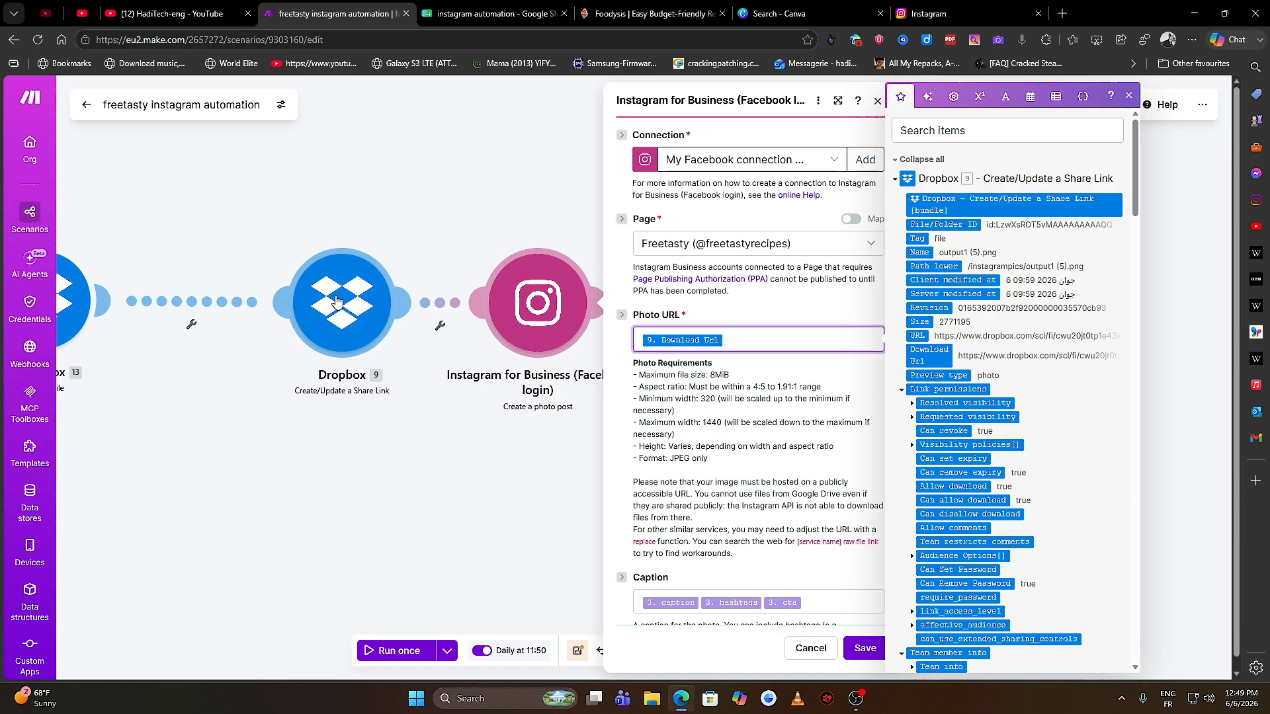
pyautogui.click(792, 419)
# - Examine the post's Caption mapping and locate the Parse JSON caption, hashtags and cta items among the mappable data
pyautogui.scroll(-3, 792, 419)
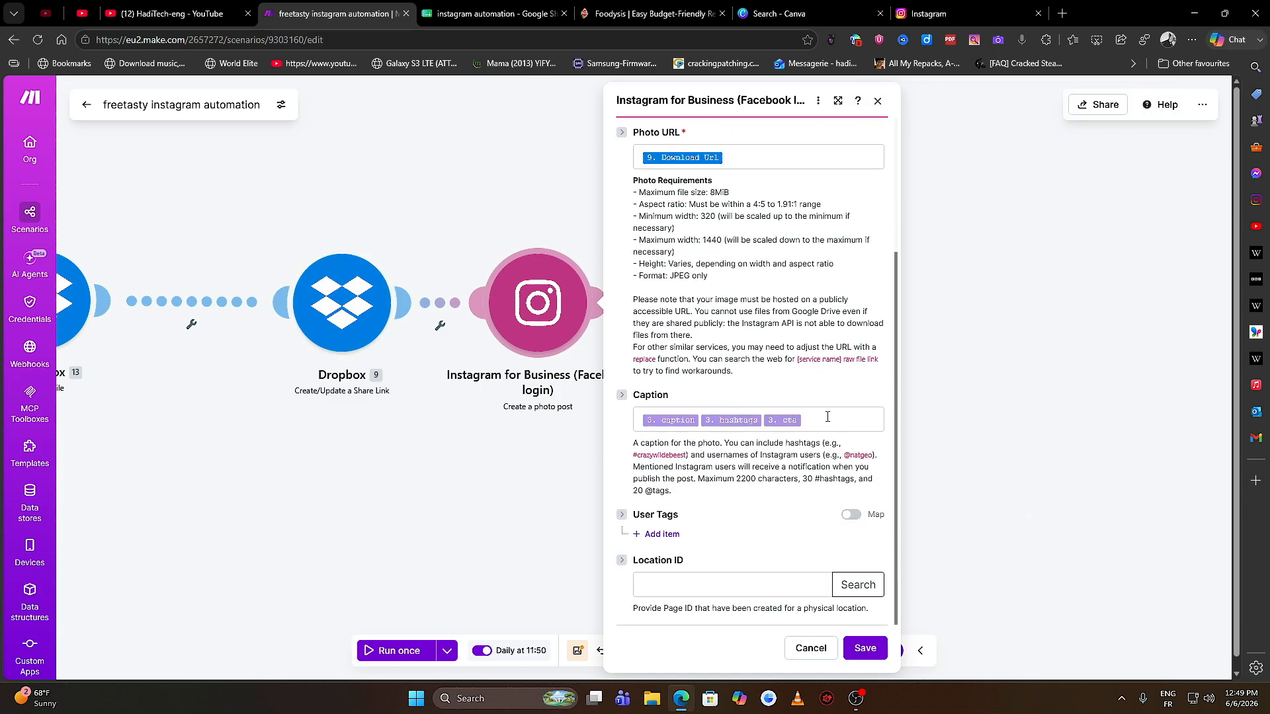
pyautogui.click(828, 421)
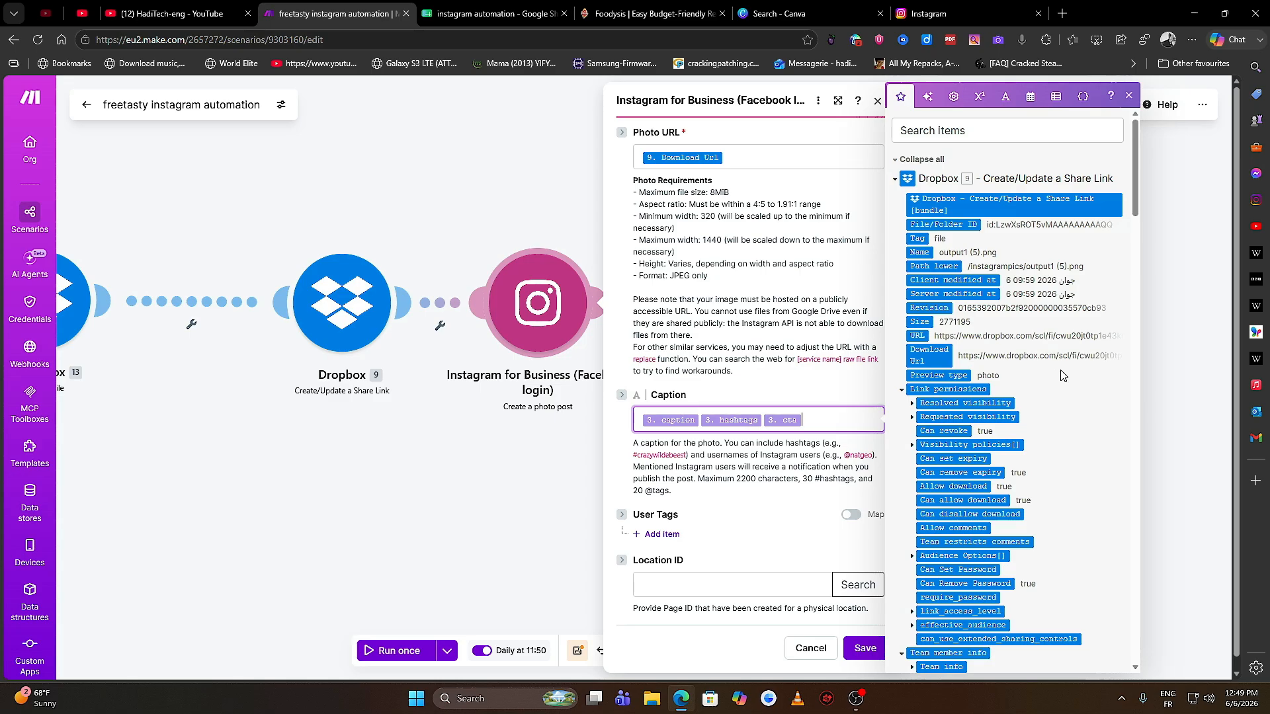
pyautogui.scroll(-7, 1061, 375)
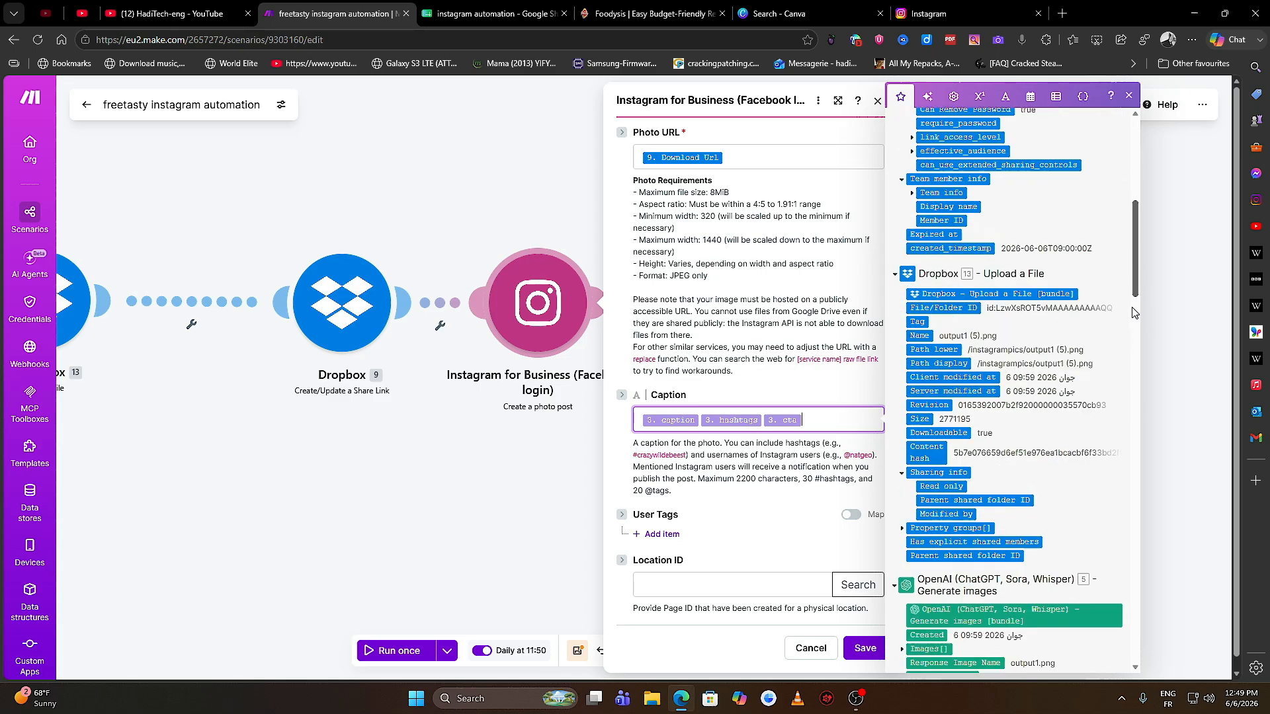
pyautogui.scroll(-8, 953, 322)
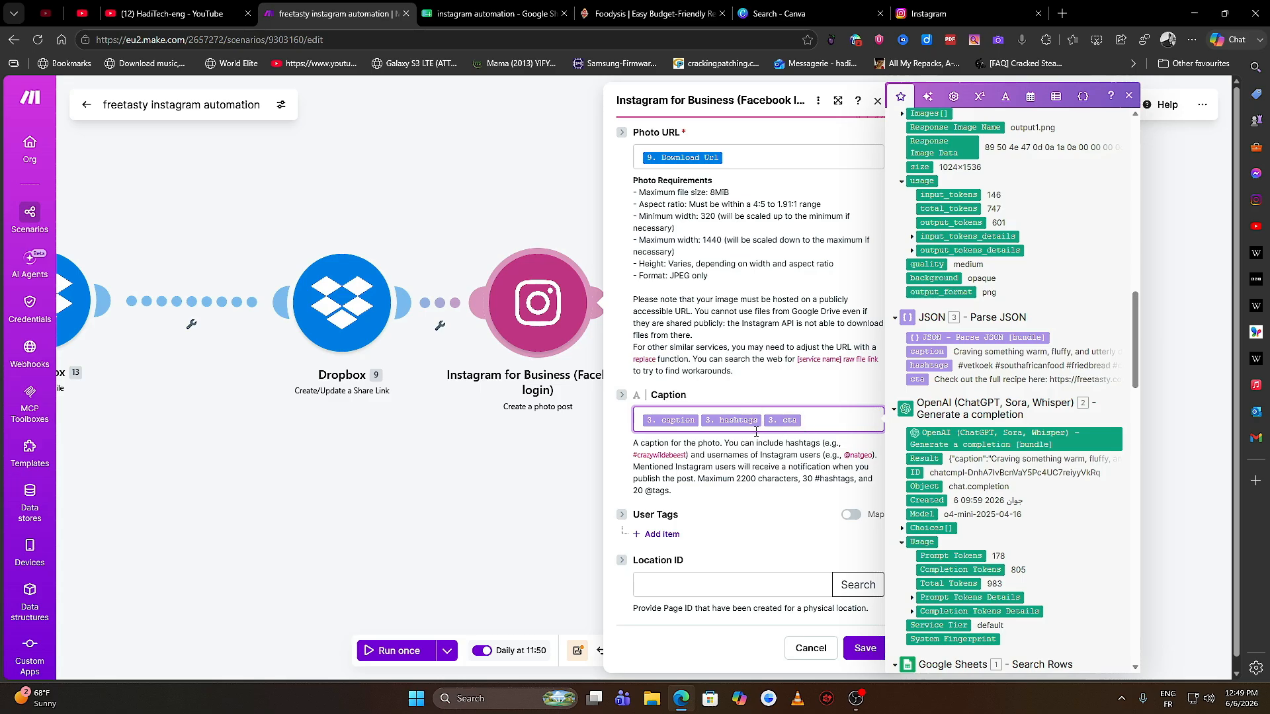
# - Examine the fields of a new User Tags item in the Instagram photo post module, remove the item, and save the module
pyautogui.click(765, 490)
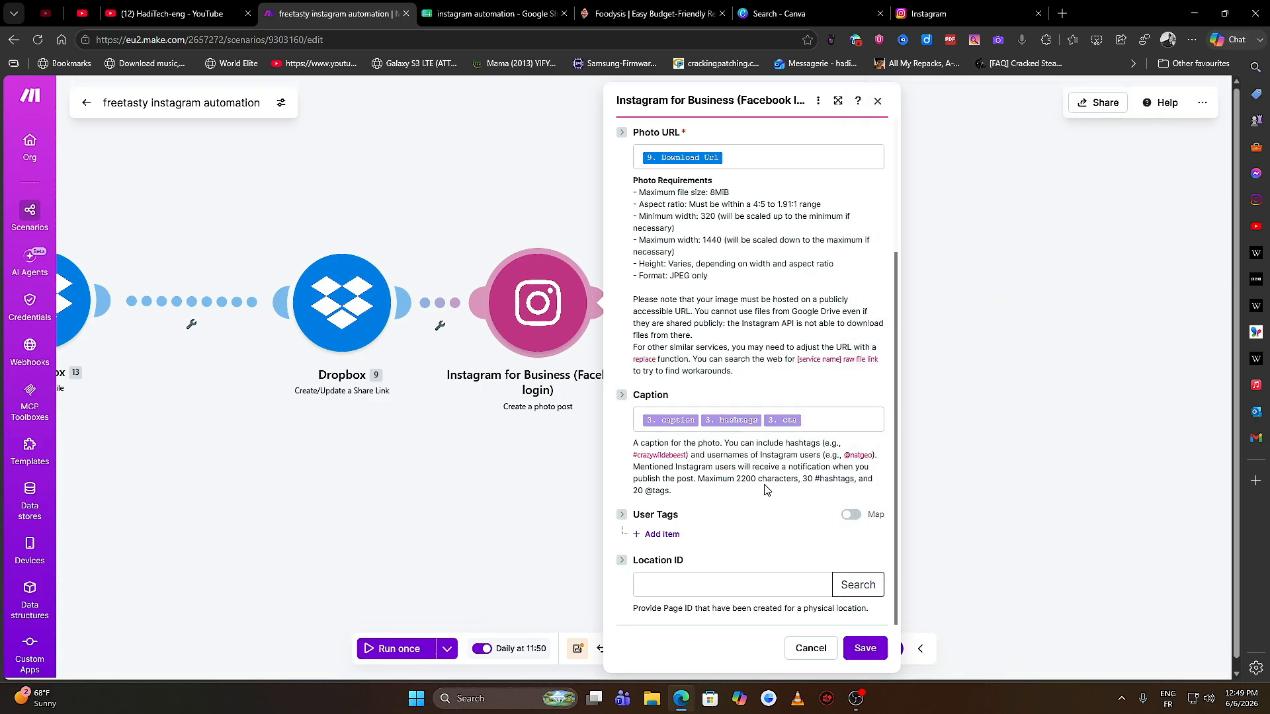
pyautogui.click(653, 541)
pyautogui.scroll(-3, 684, 427)
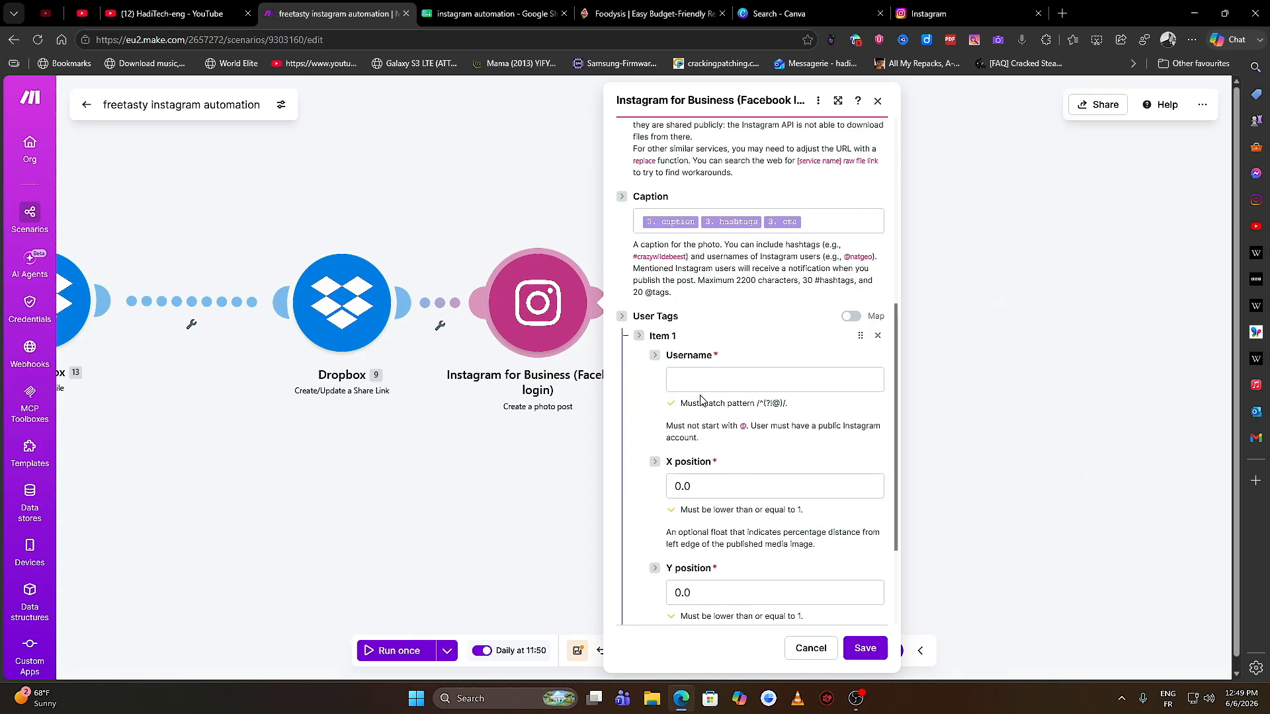
pyautogui.click(878, 336)
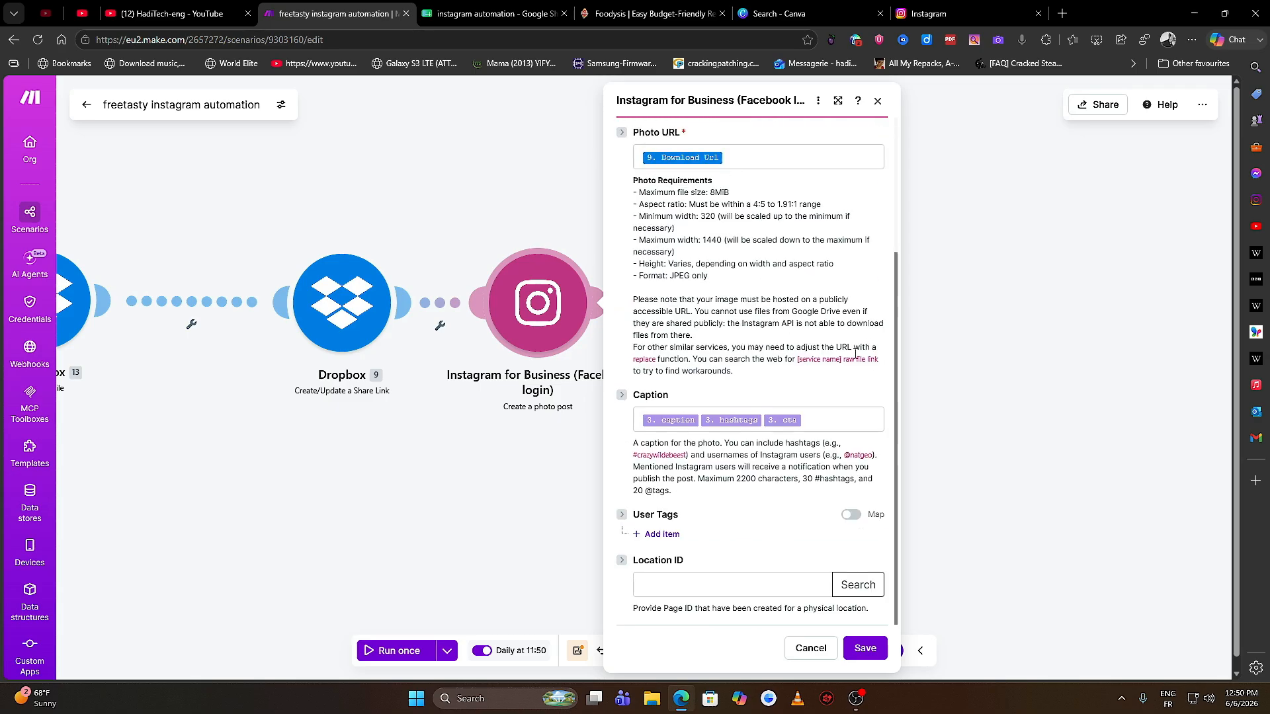
pyautogui.scroll(-2, 782, 446)
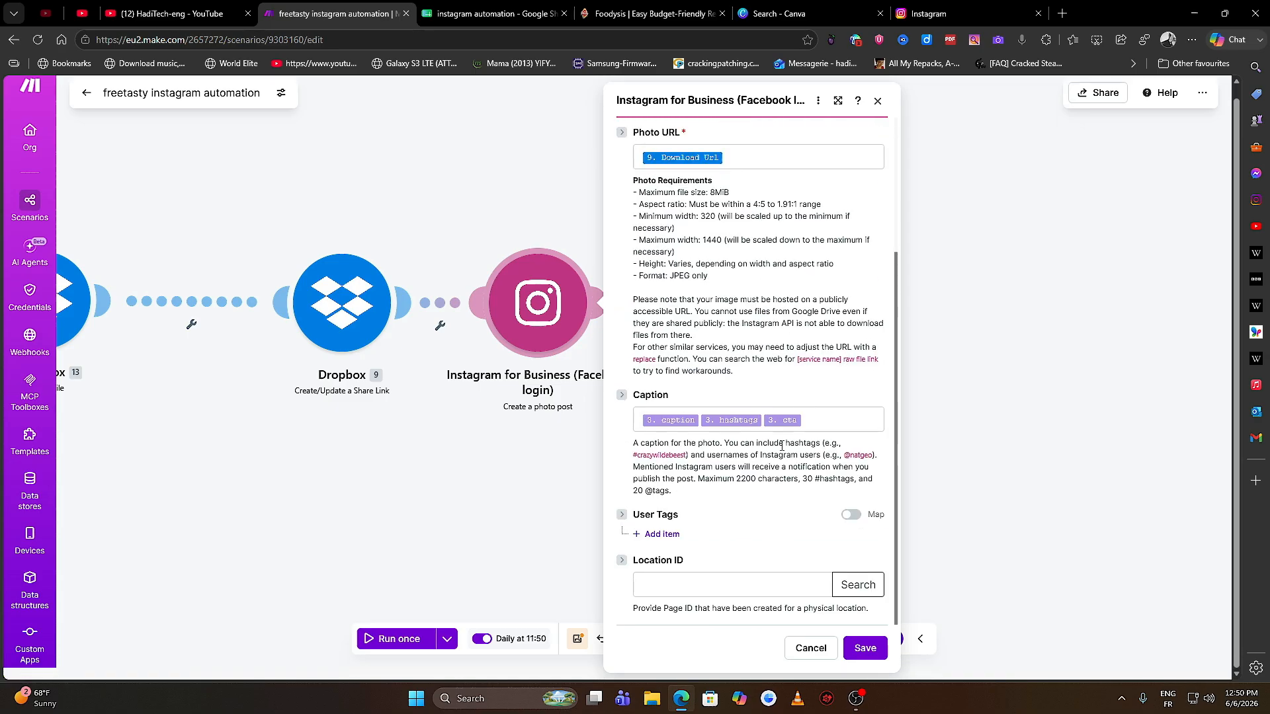
pyautogui.click(877, 650)
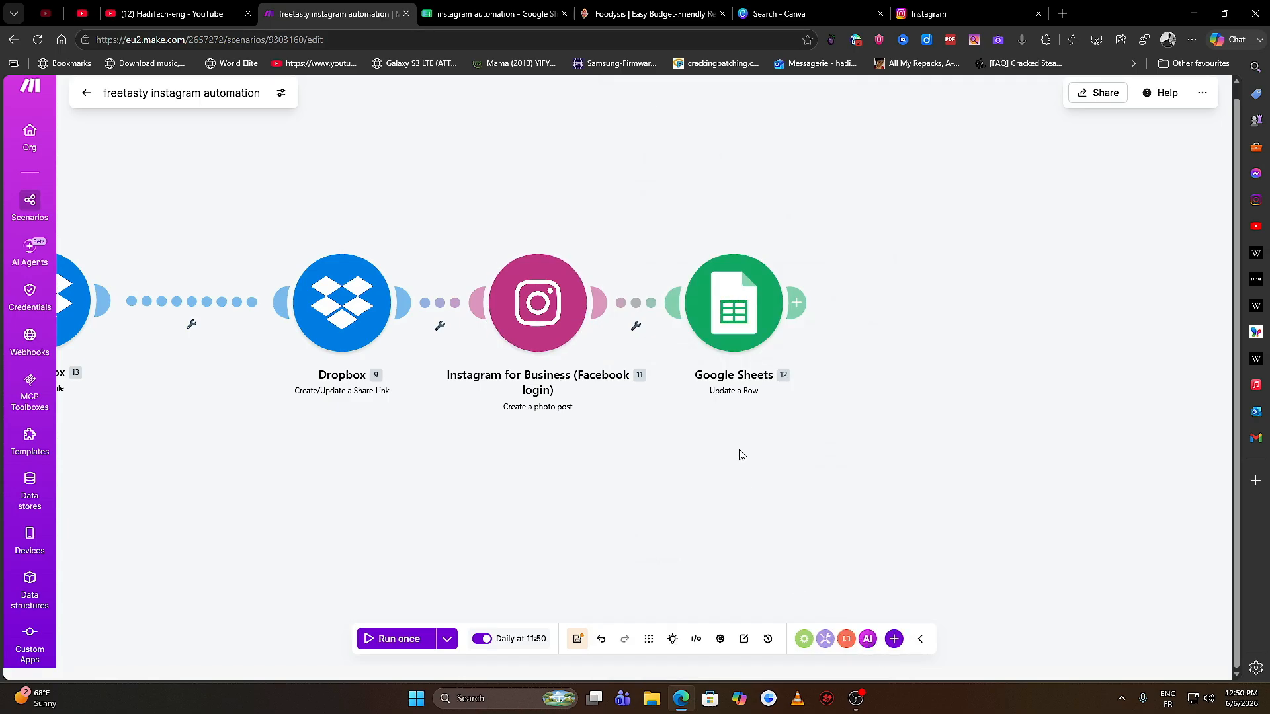
# - Open the Google Sheets Update a Row module and check the Status column in the instagram automation spreadsheet
pyautogui.click(729, 321)
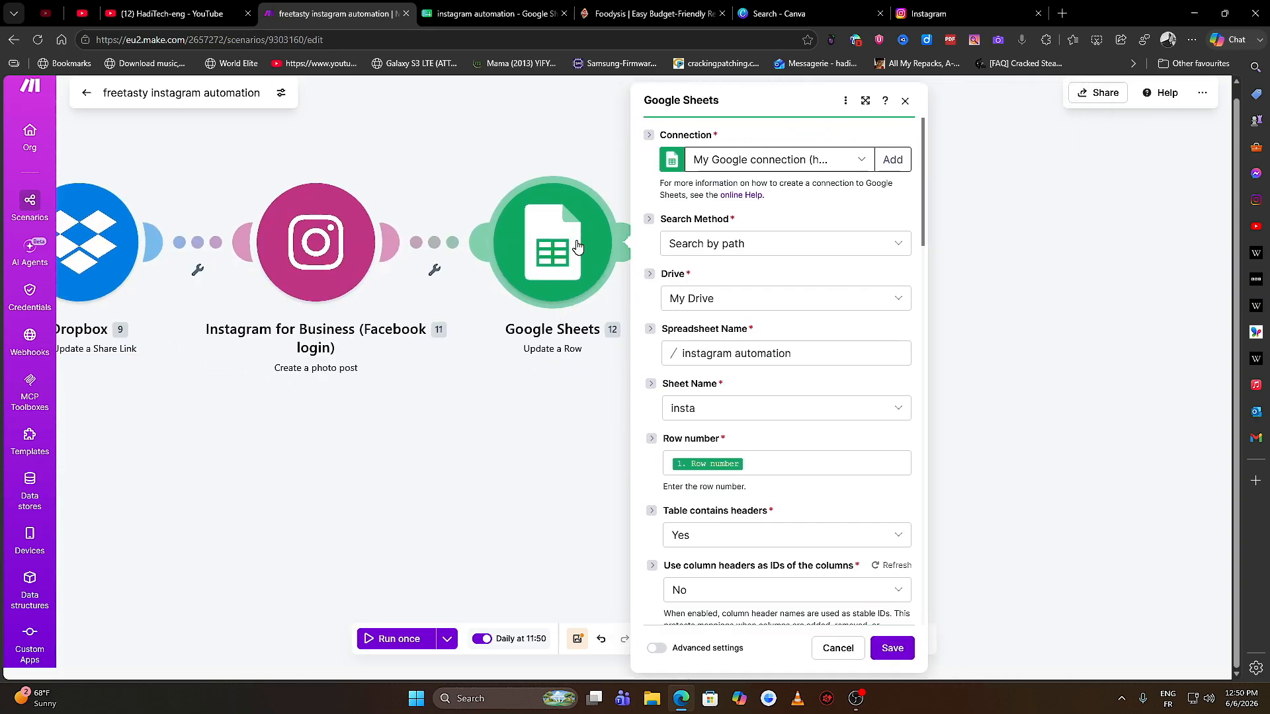
pyautogui.click(494, 21)
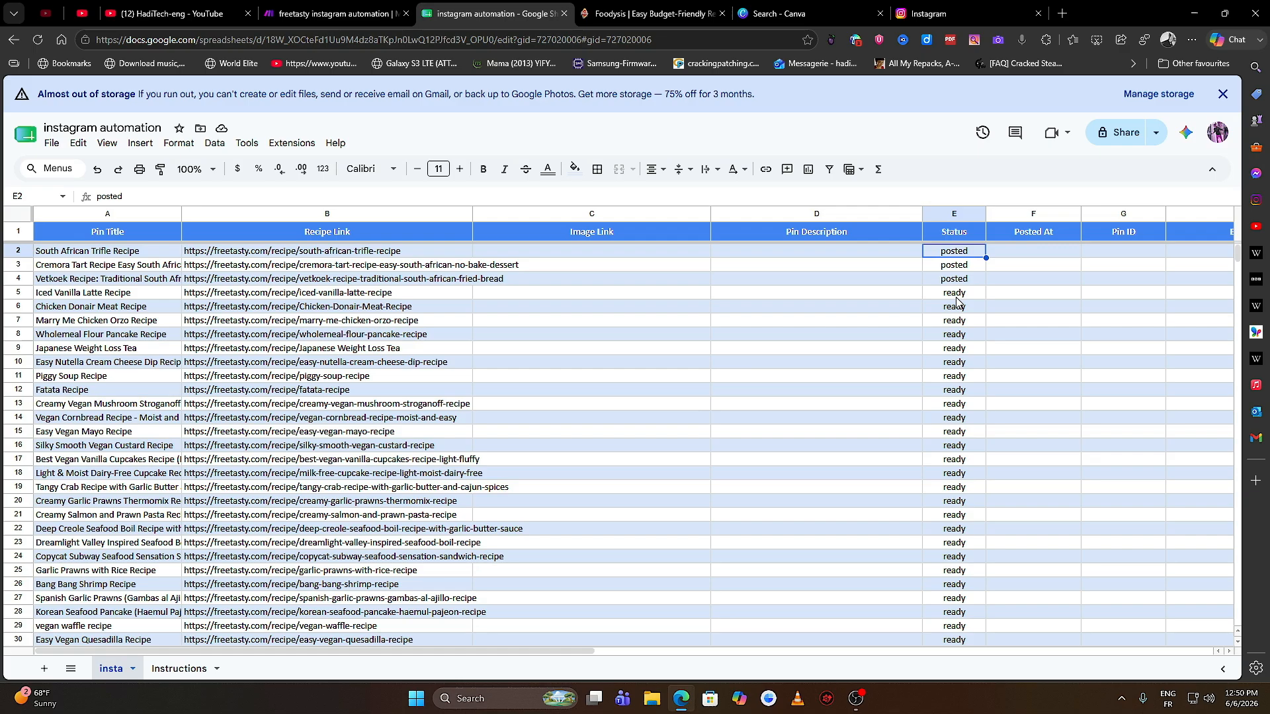
pyautogui.click(334, 14)
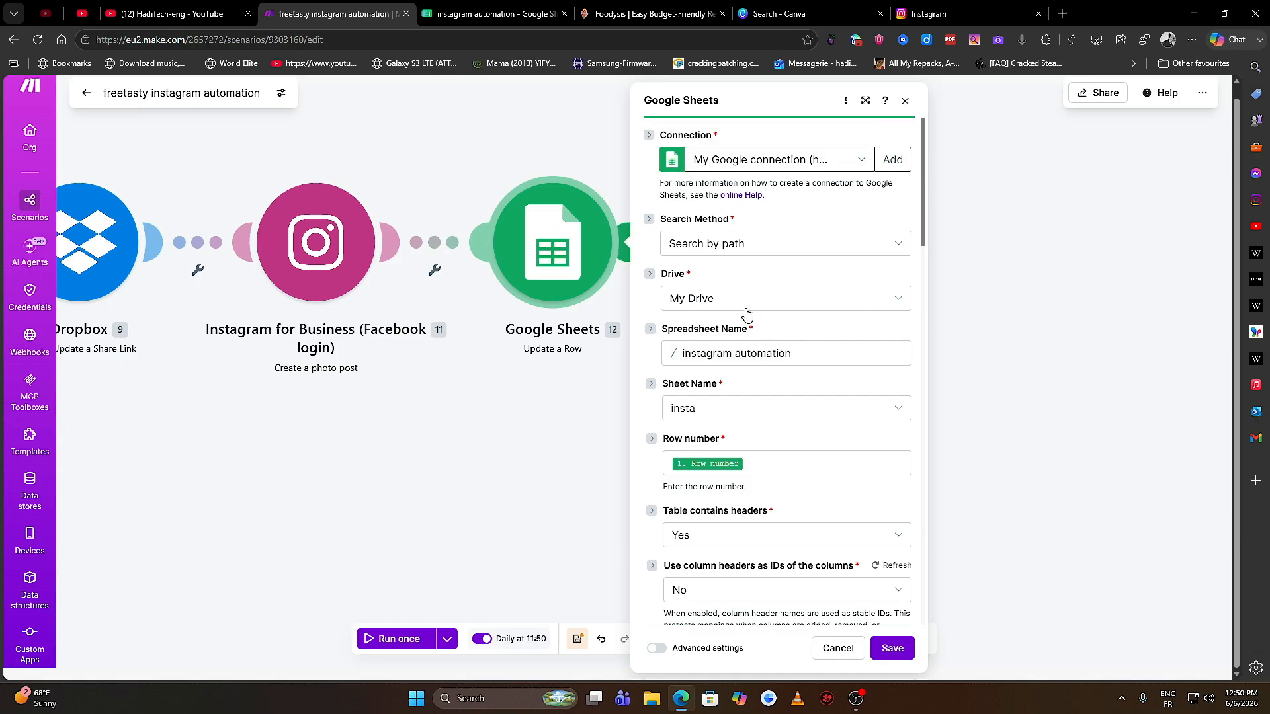
# - Select the instagram automation spreadsheet for the row update and examine the Row number mapping
pyautogui.click(756, 355)
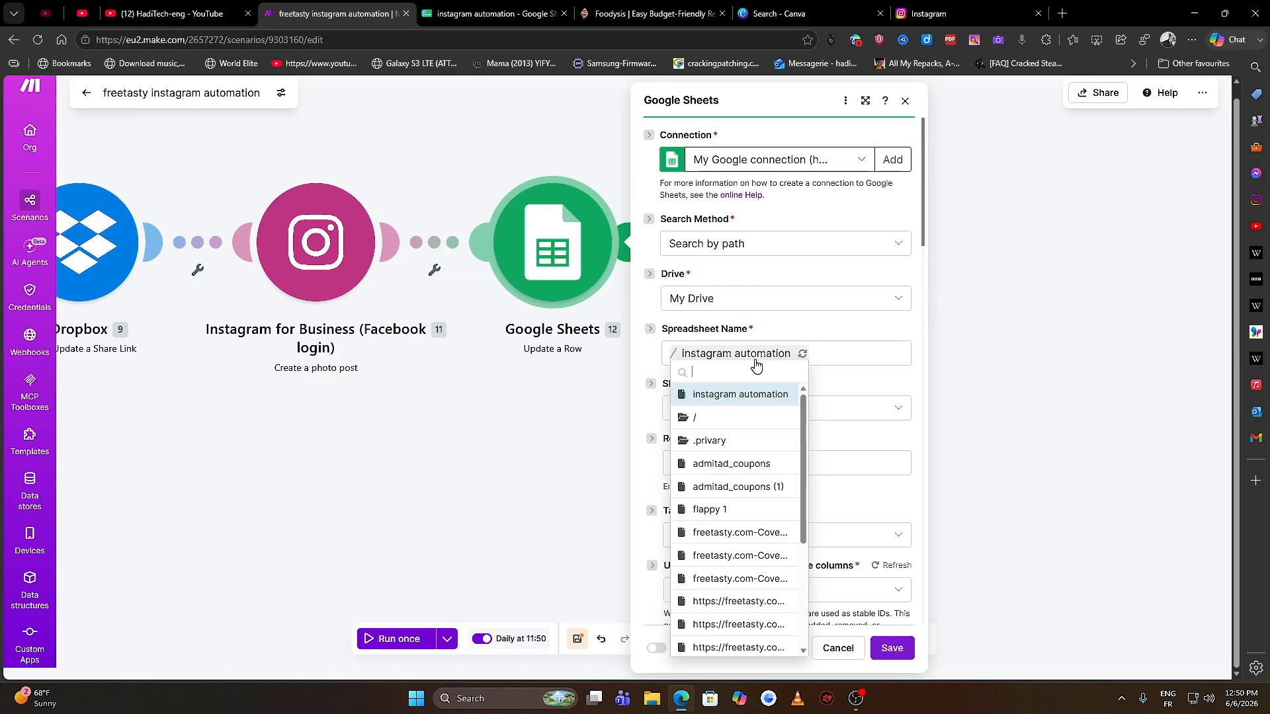
pyautogui.click(748, 397)
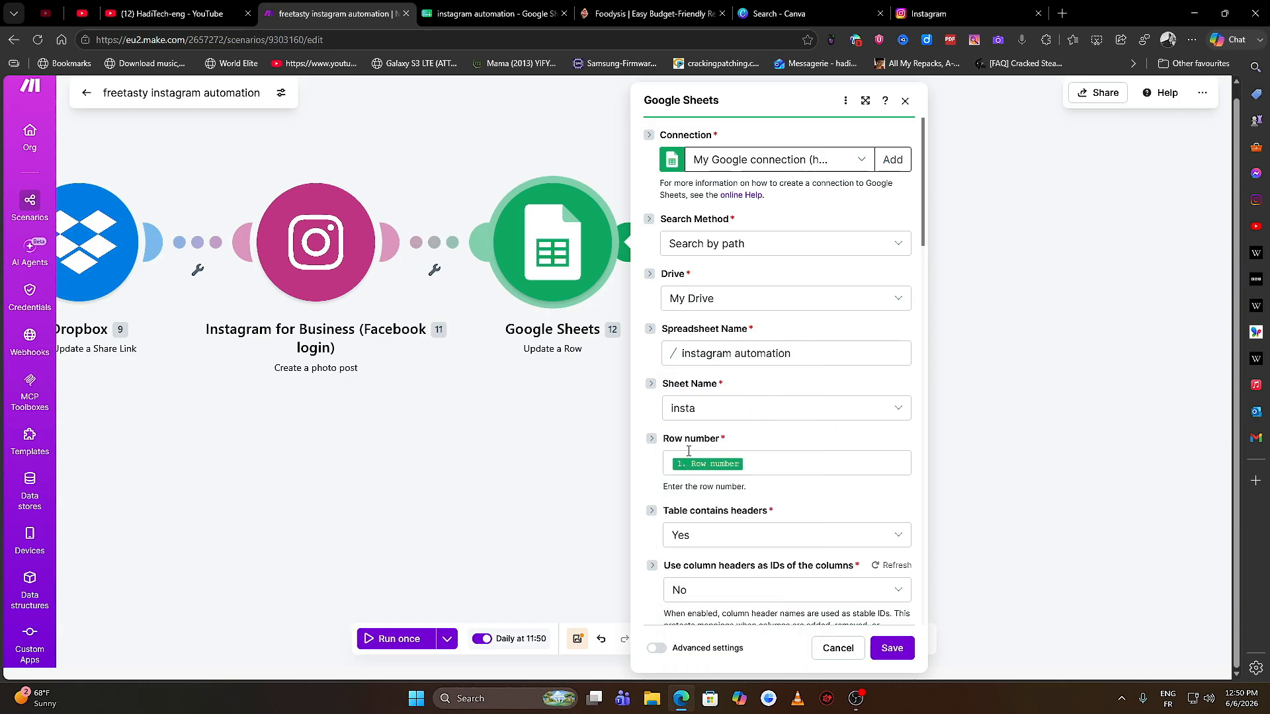
pyautogui.click(771, 471)
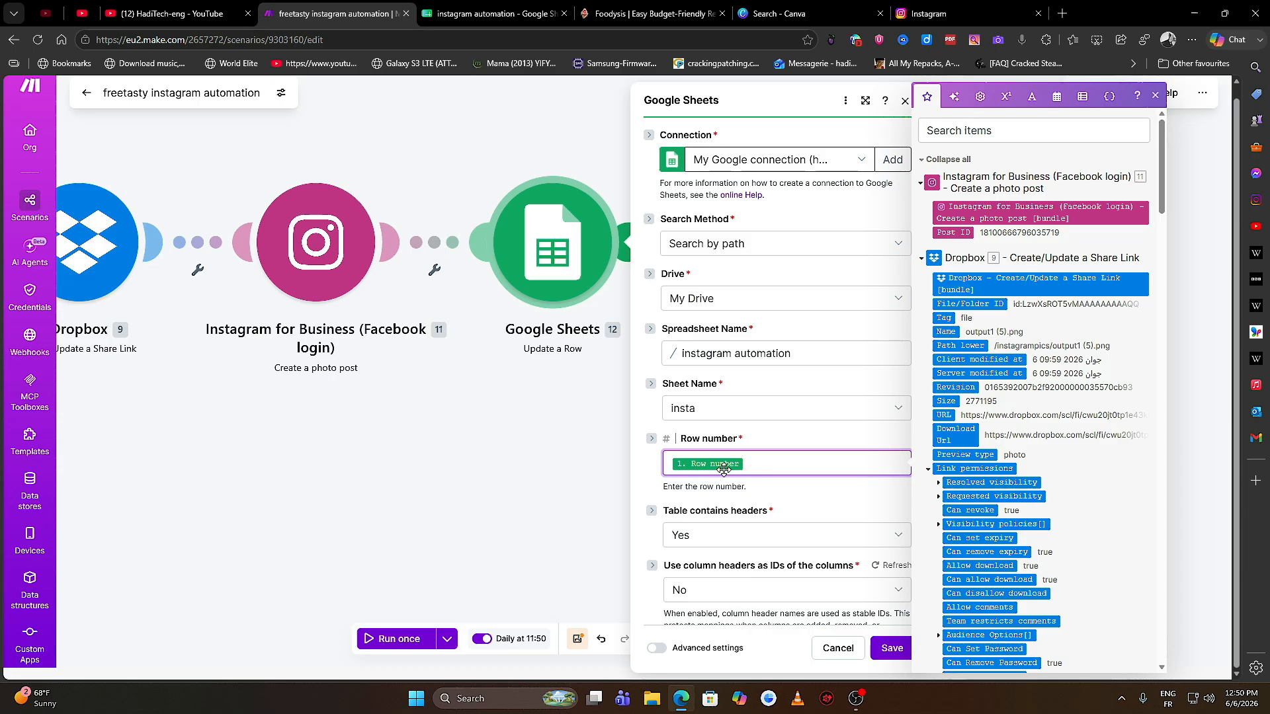
pyautogui.scroll(-5, 780, 490)
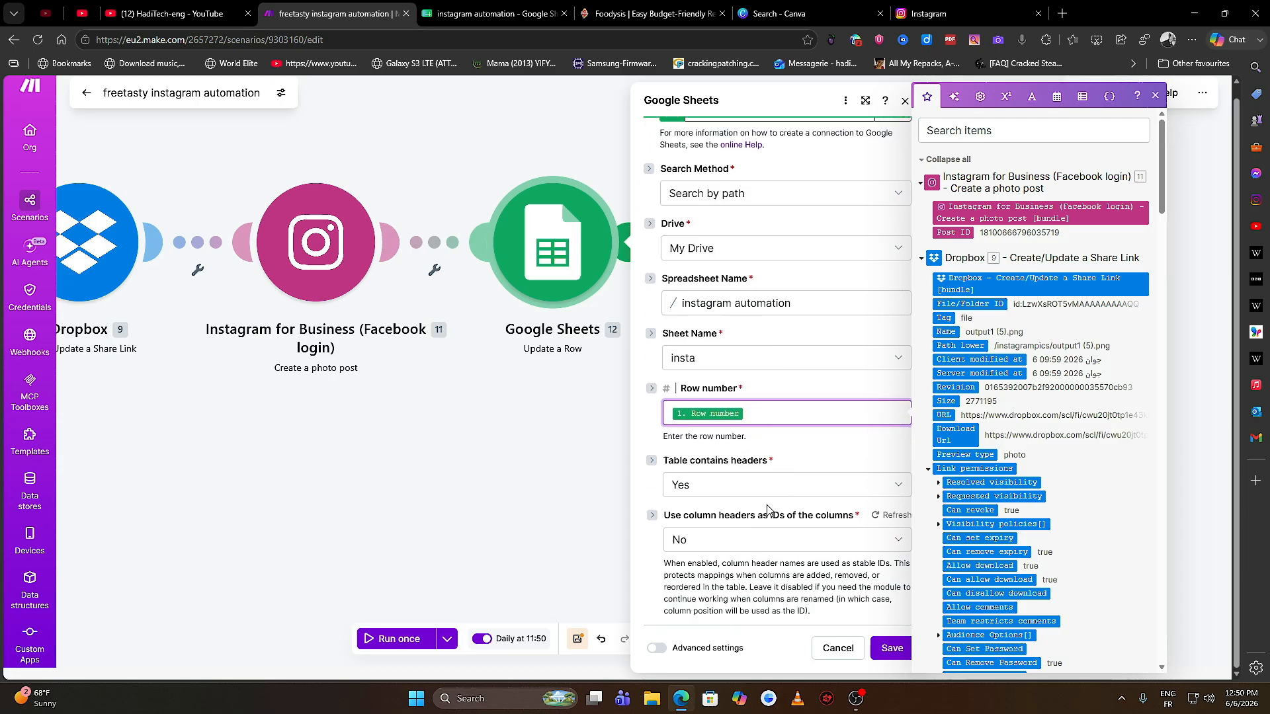
# - Review the Update a Row module's column values, especially the Status (E) entry, and save the module
pyautogui.click(778, 349)
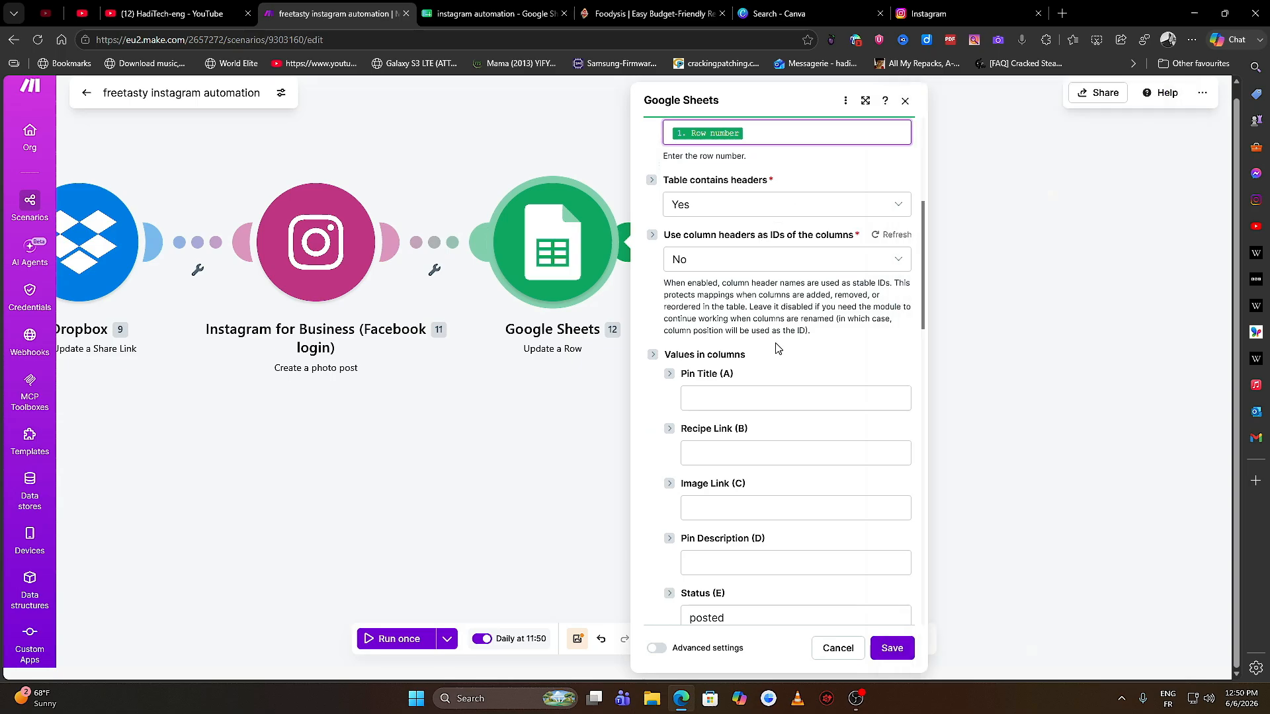
pyautogui.scroll(-5, 794, 410)
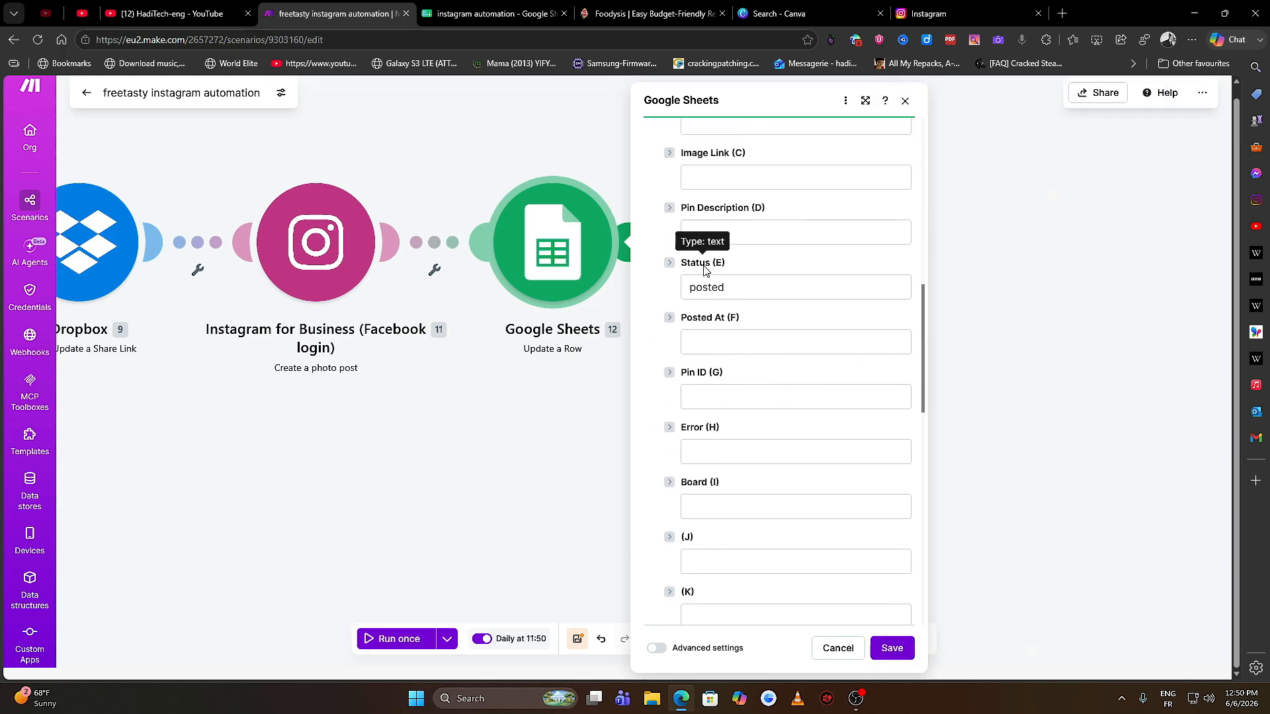
pyautogui.click(748, 294)
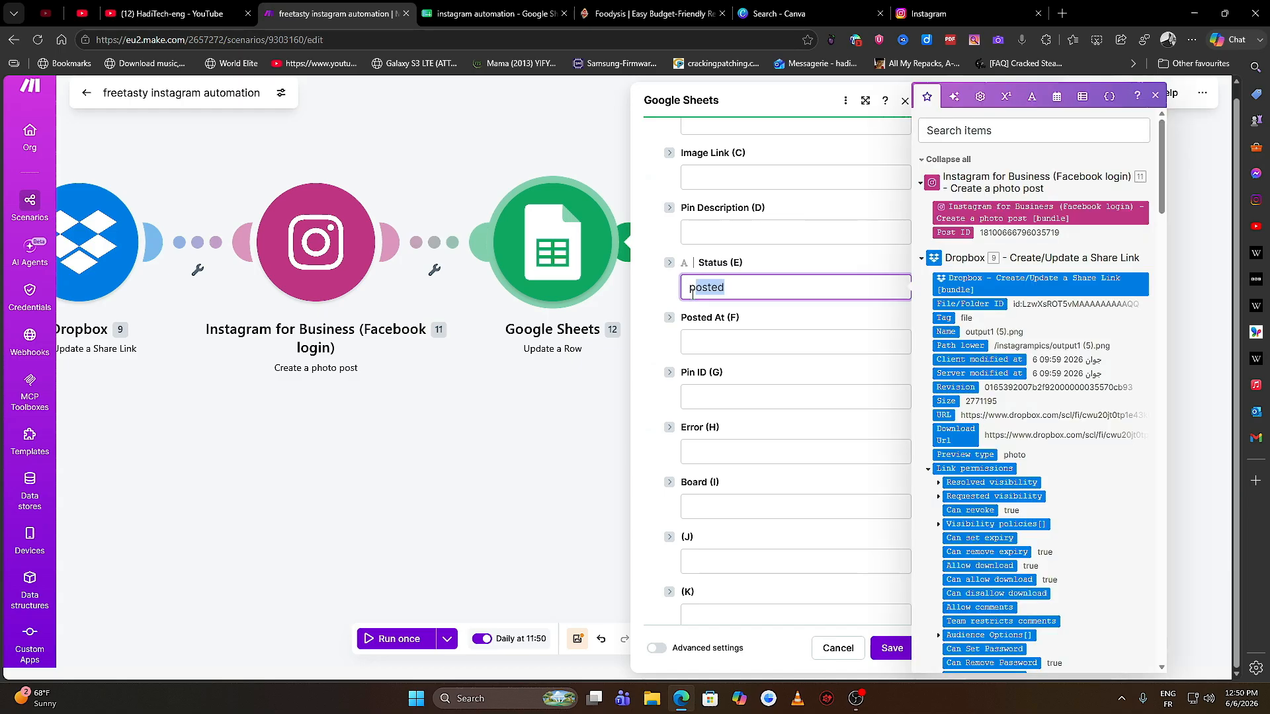
pyautogui.doubleClick(749, 289)
pyautogui.click(671, 291)
pyautogui.scroll(-1, 794, 463)
pyautogui.scroll(-4, 839, 562)
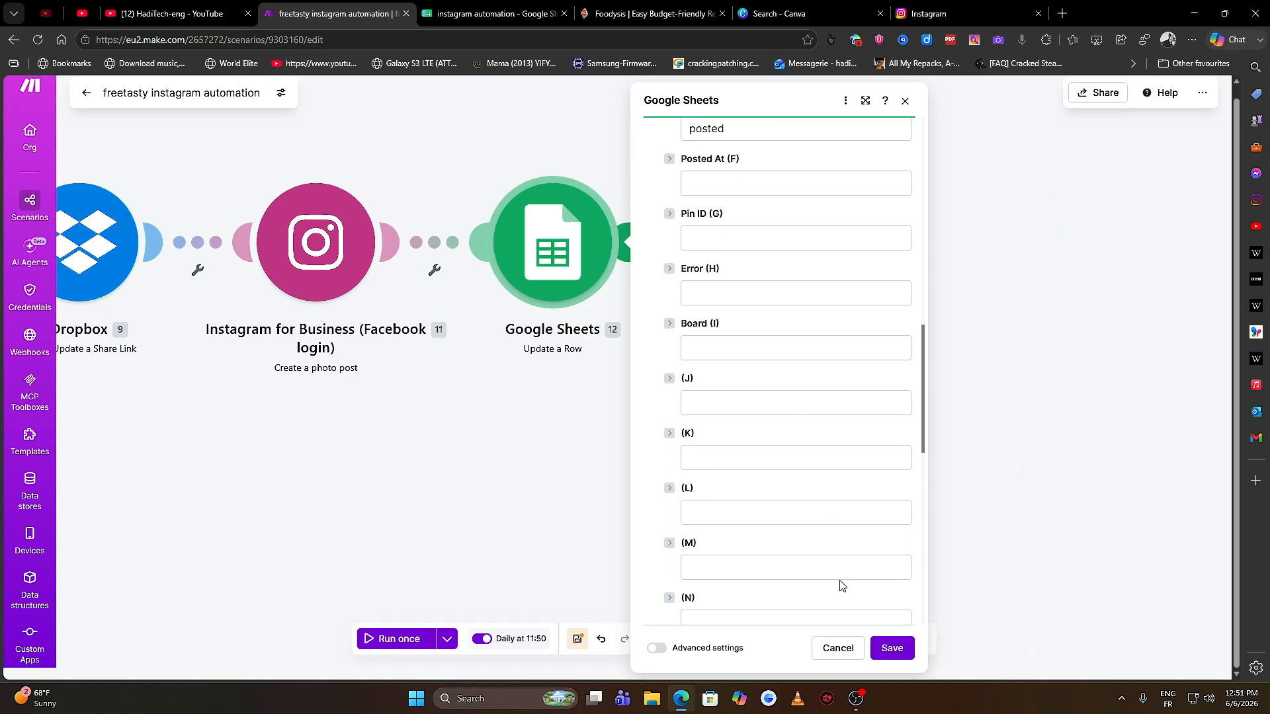
pyautogui.click(896, 650)
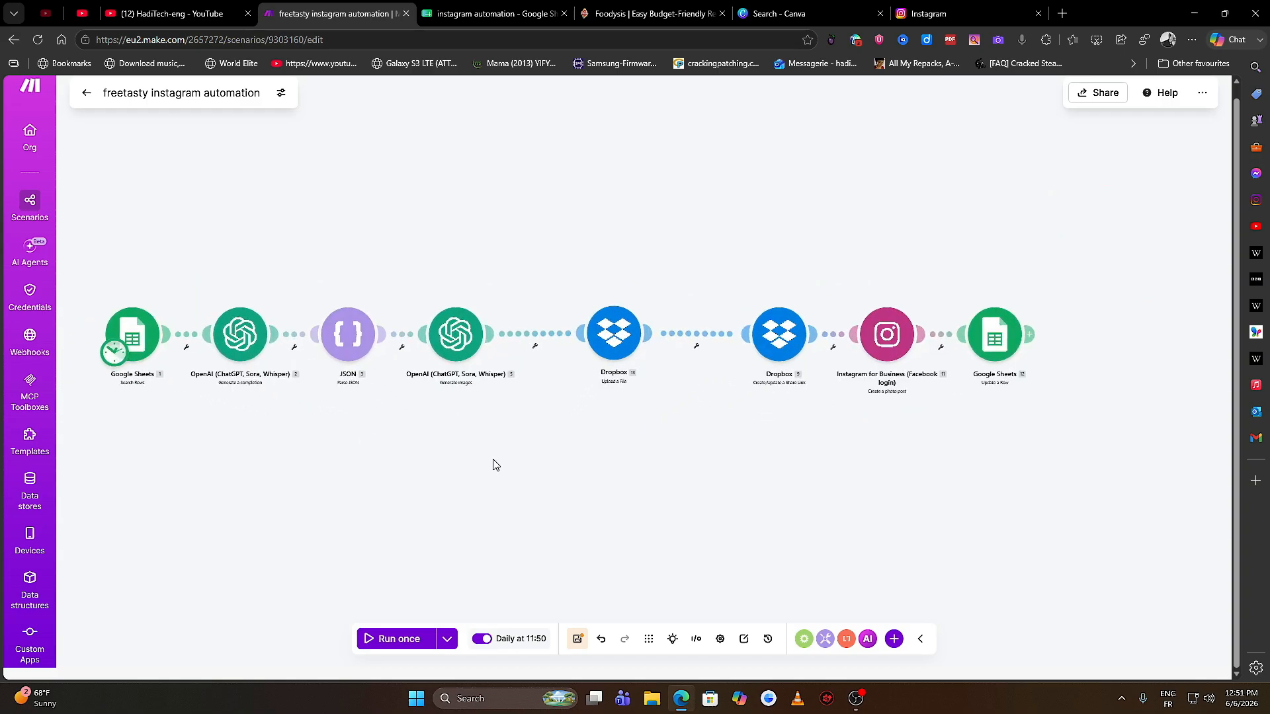
# - Review the scenario's daily run time in the schedule settings and save them
pyautogui.moveTo(241, 434); pyautogui.dragTo(311, 400)
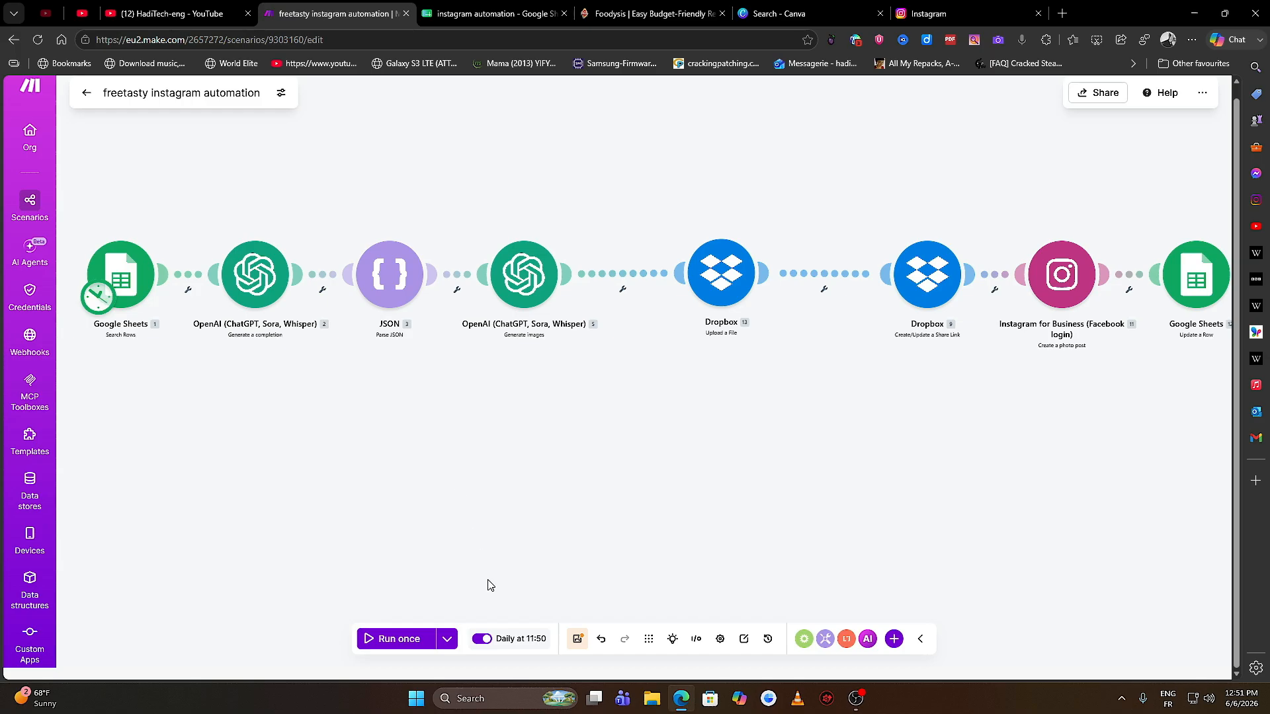
pyautogui.click(520, 641)
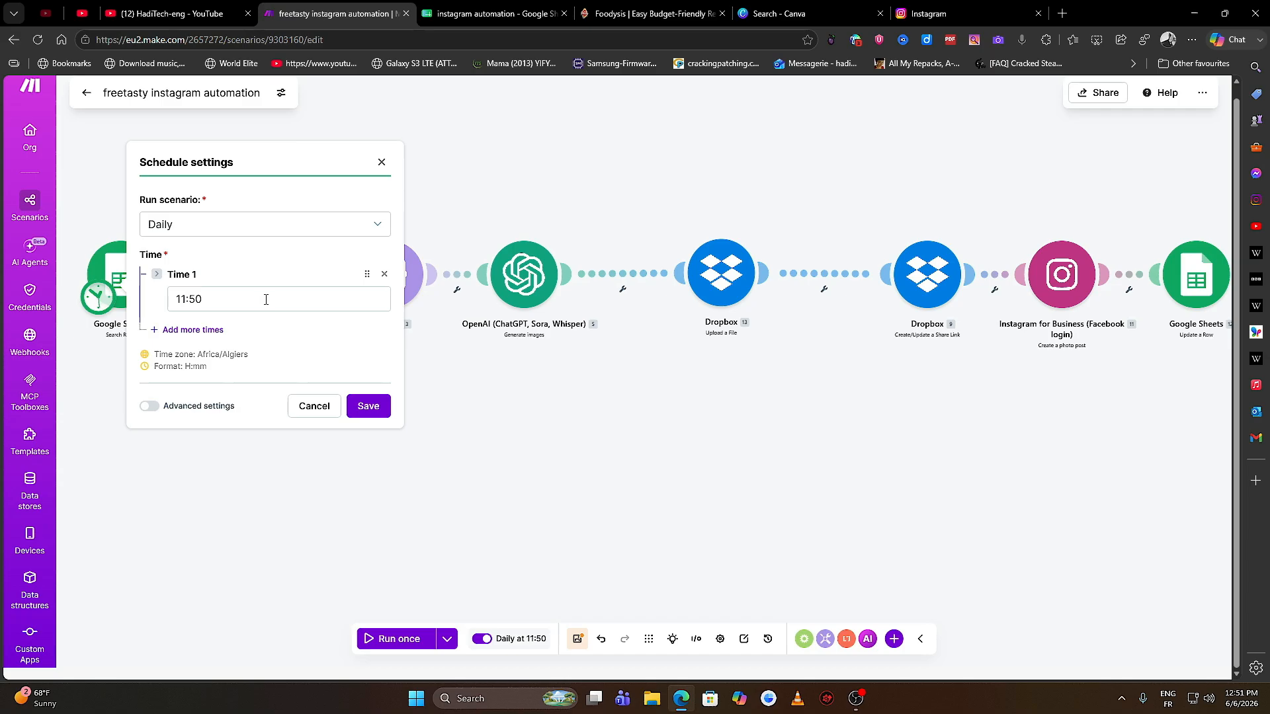
pyautogui.click(388, 405)
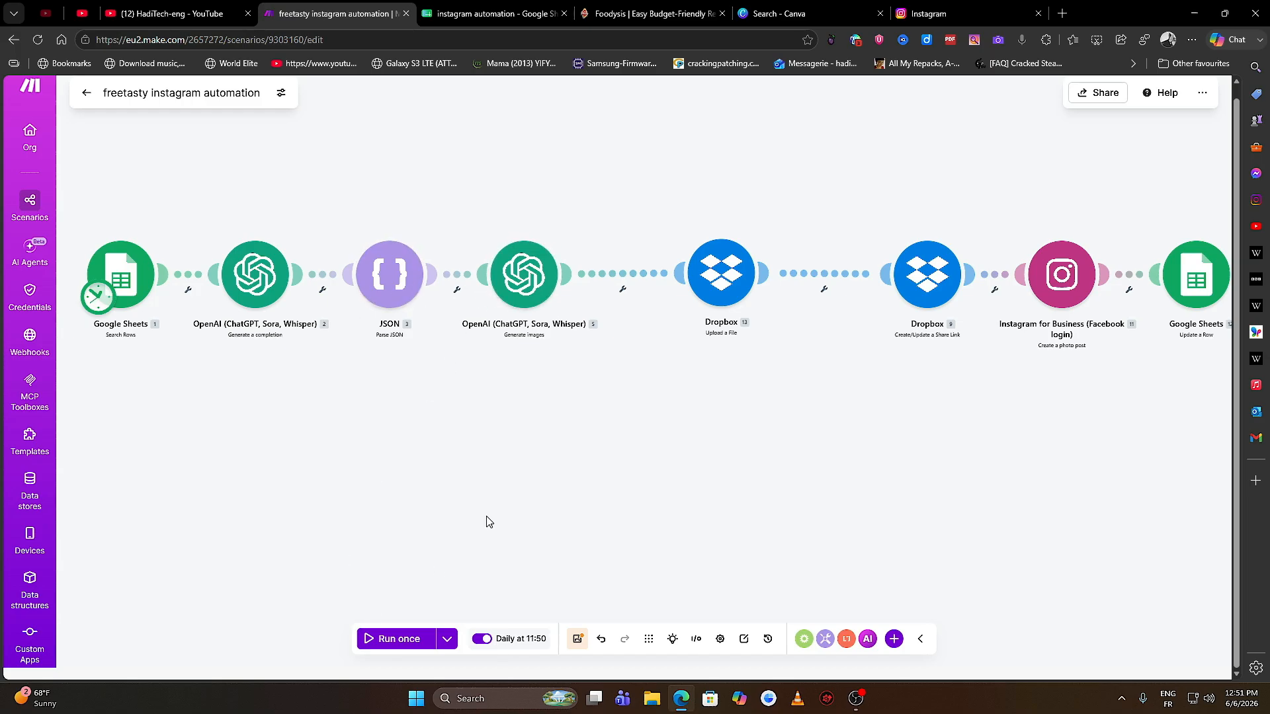
# - Run the scenario once and open the newest post on the reloaded freetastyrecipes Instagram profile
pyautogui.click(383, 640)
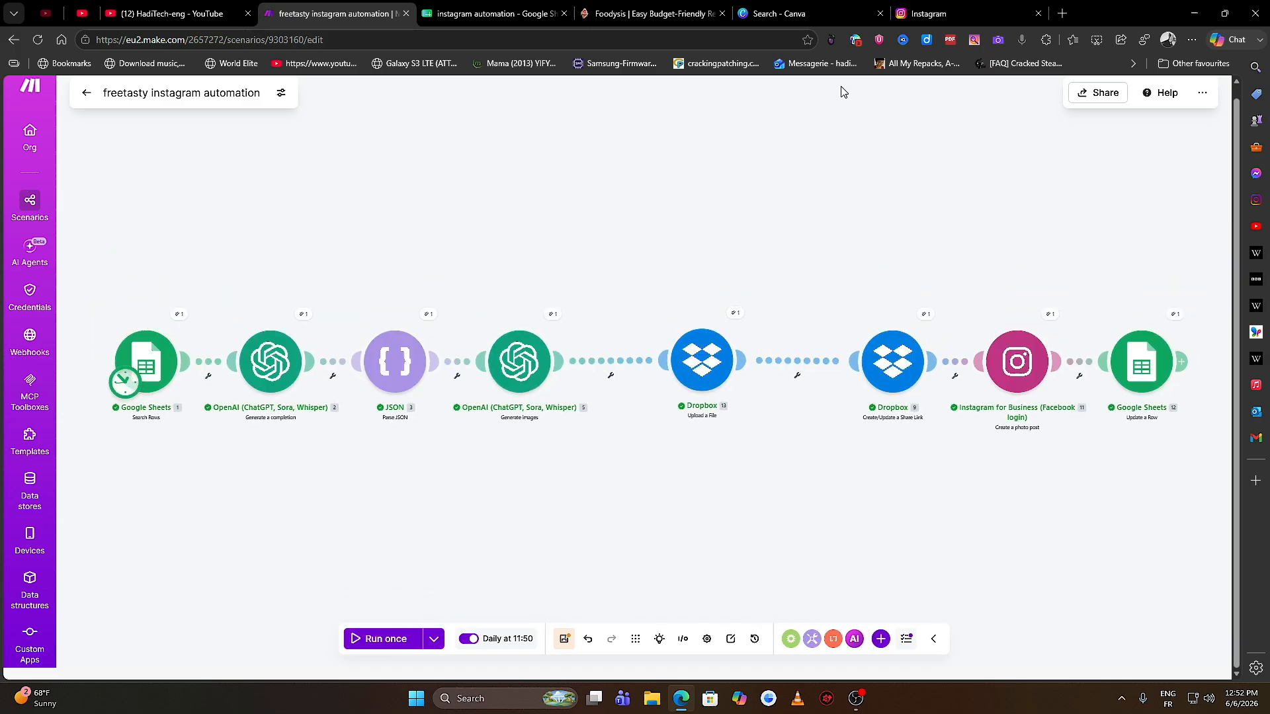
pyautogui.click(917, 8)
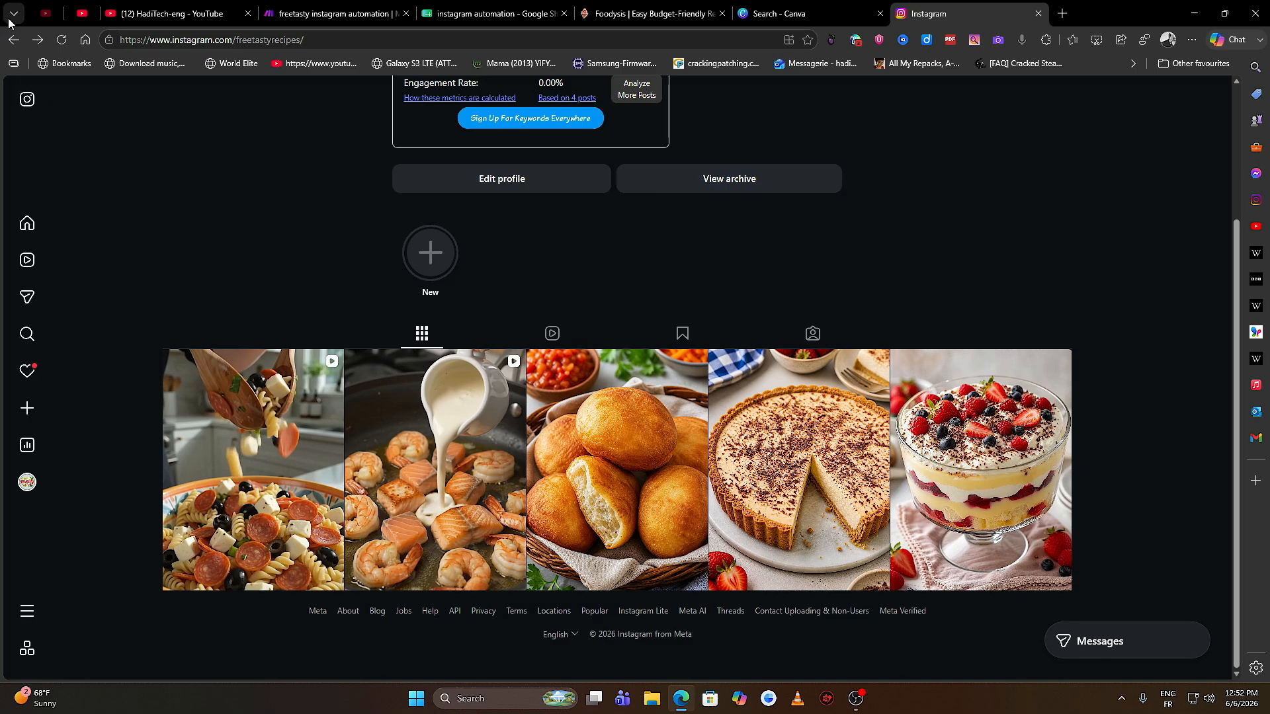
pyautogui.click(60, 40)
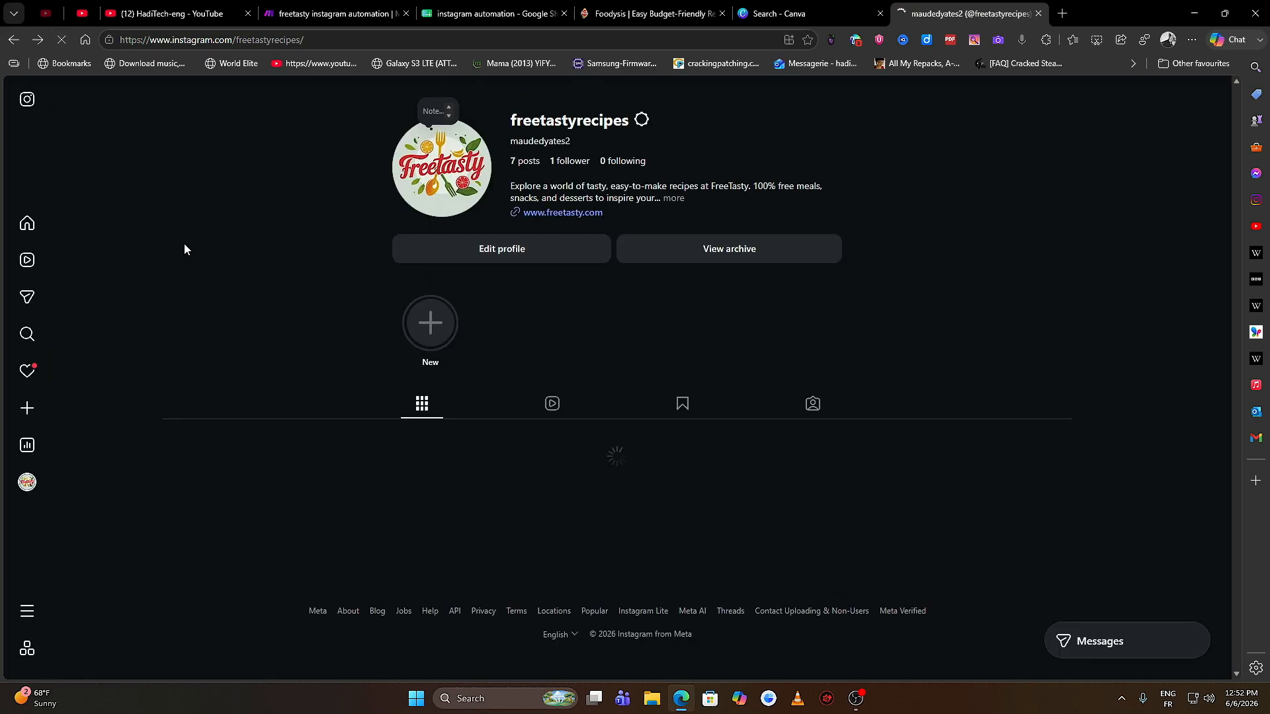
pyautogui.scroll(-2, 334, 345)
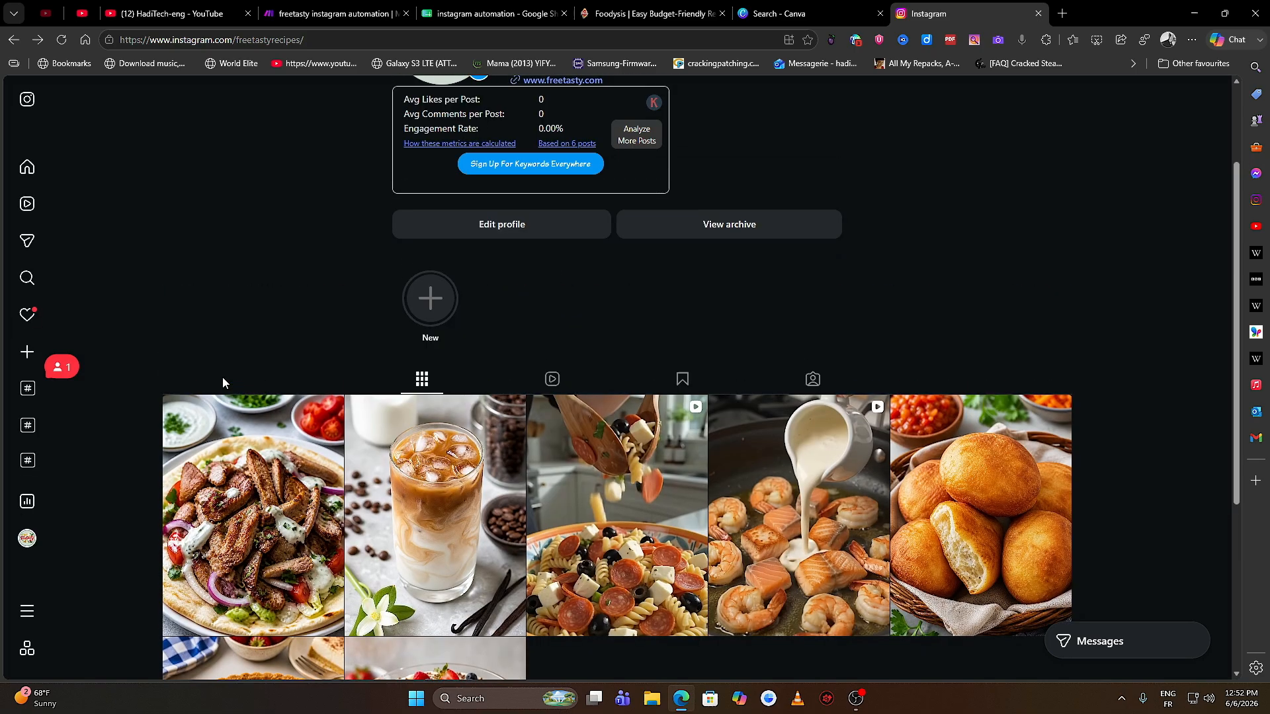
pyautogui.click(222, 377)
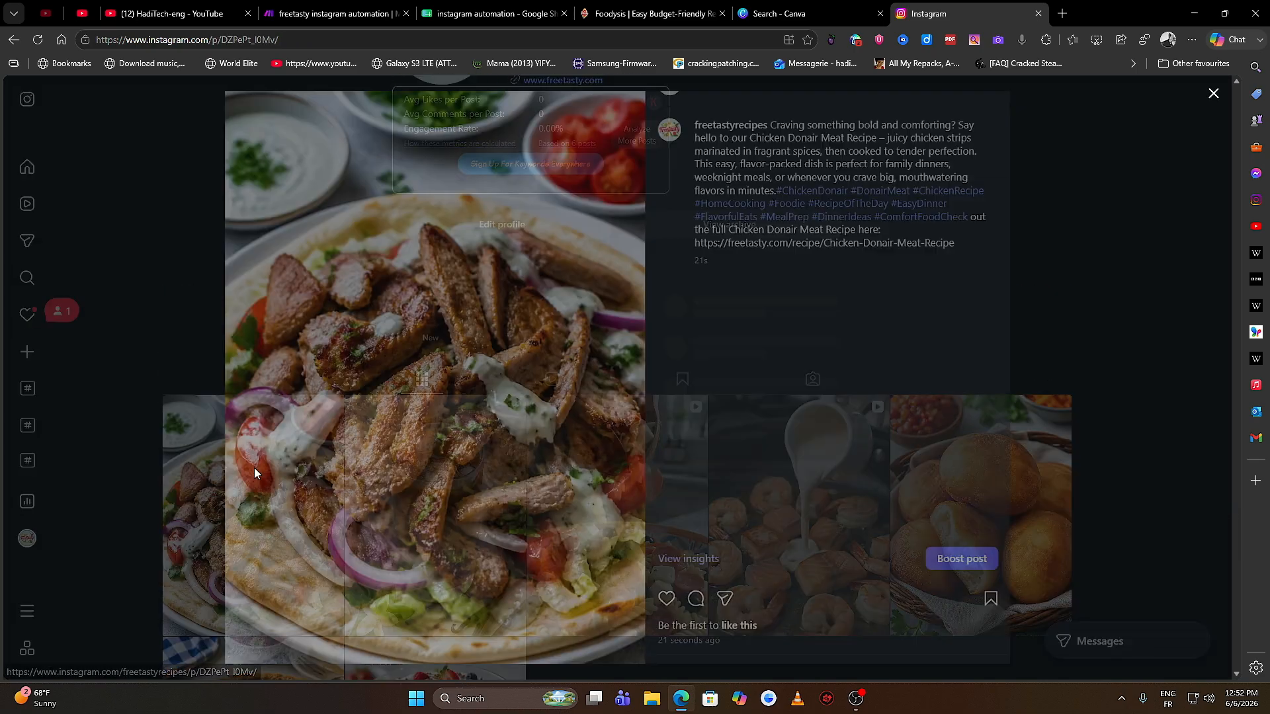